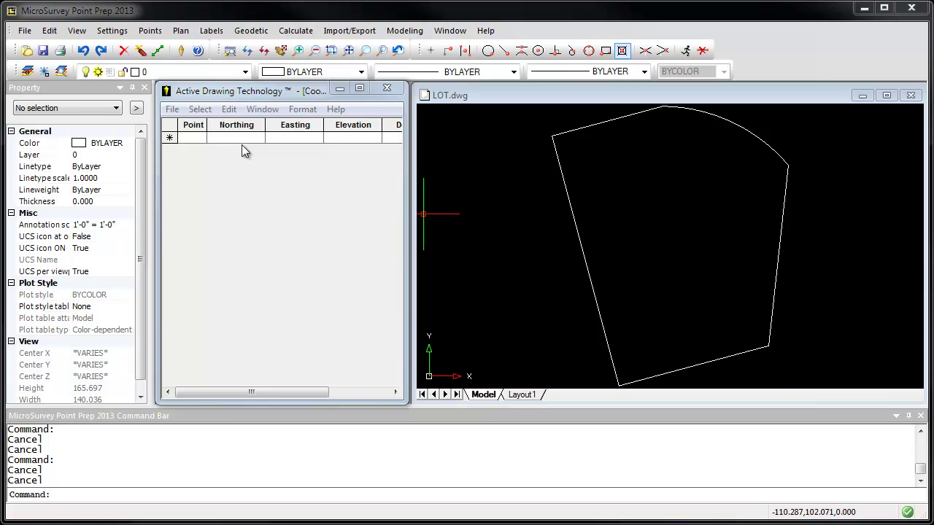
Autonumber points 1–6 on the five lot boundary lines and the front arc's centre.
click(150, 31)
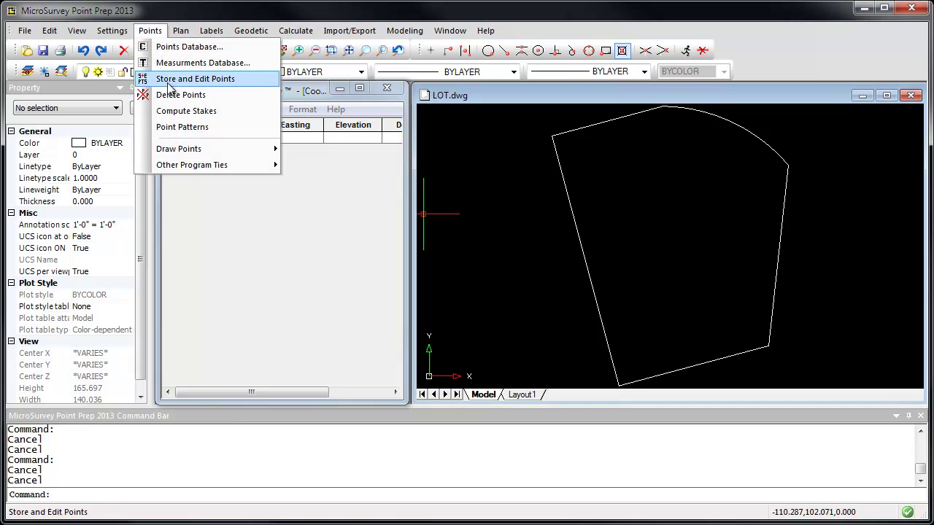
mouse_move(219, 151)
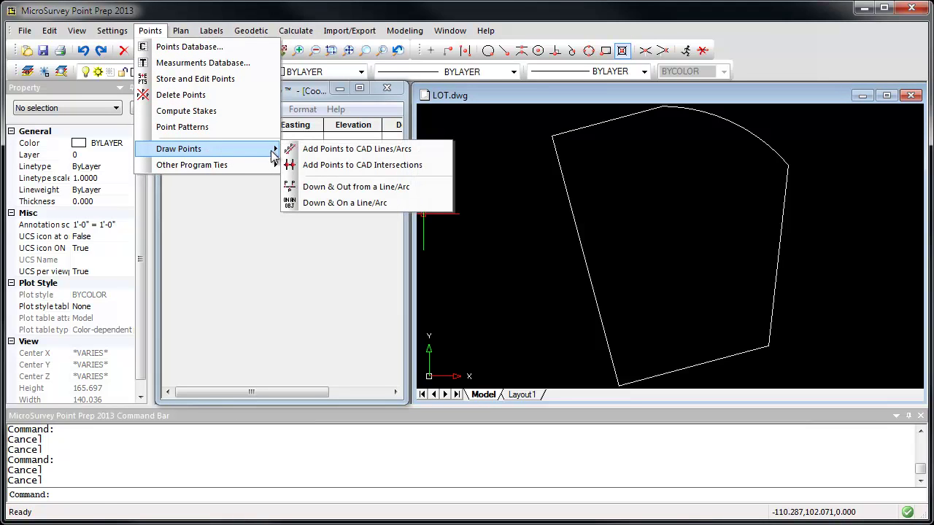
click(352, 151)
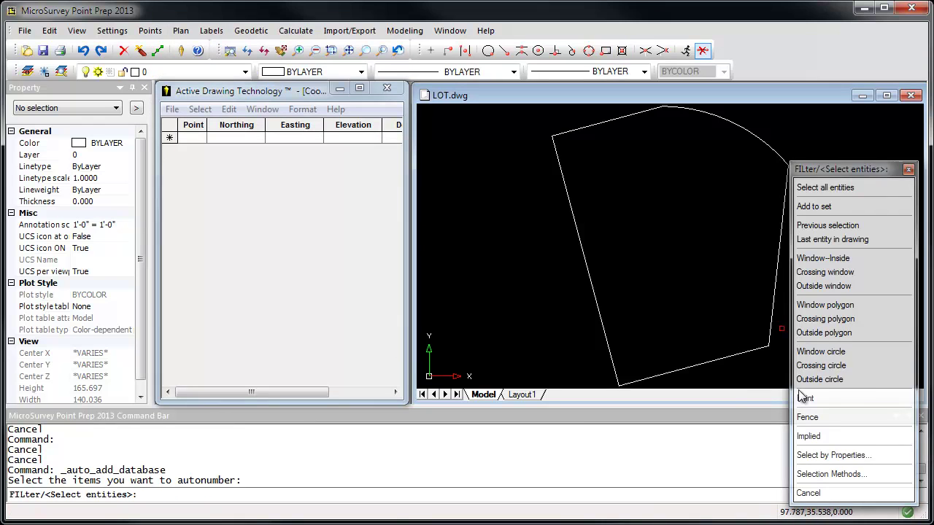
click(729, 358)
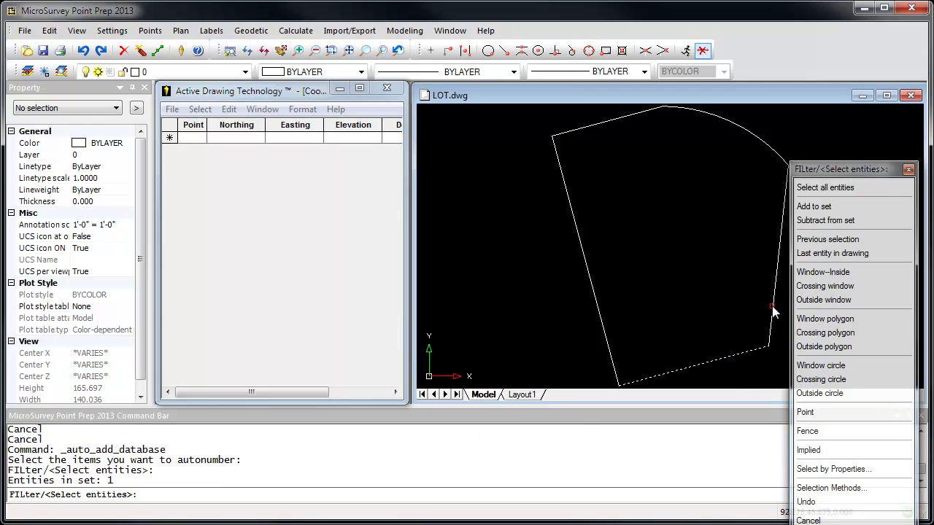
click(773, 312)
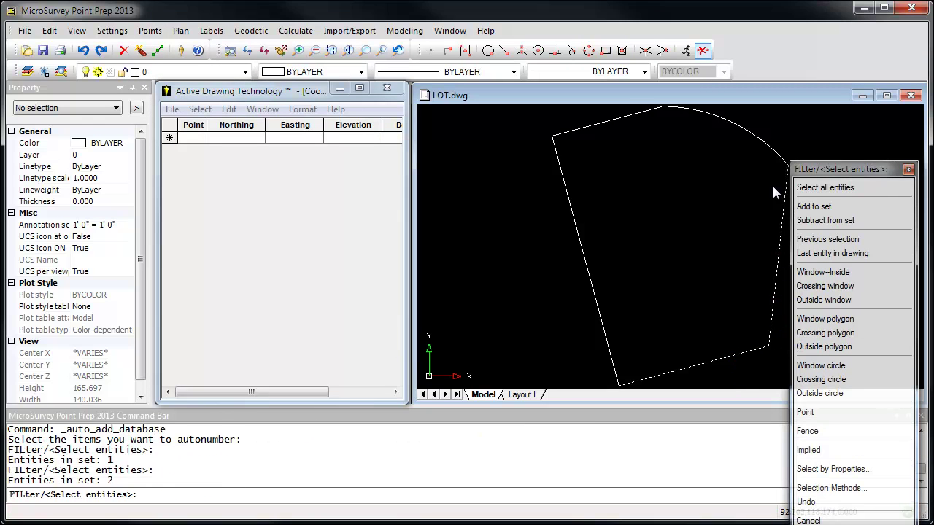
click(752, 136)
click(626, 118)
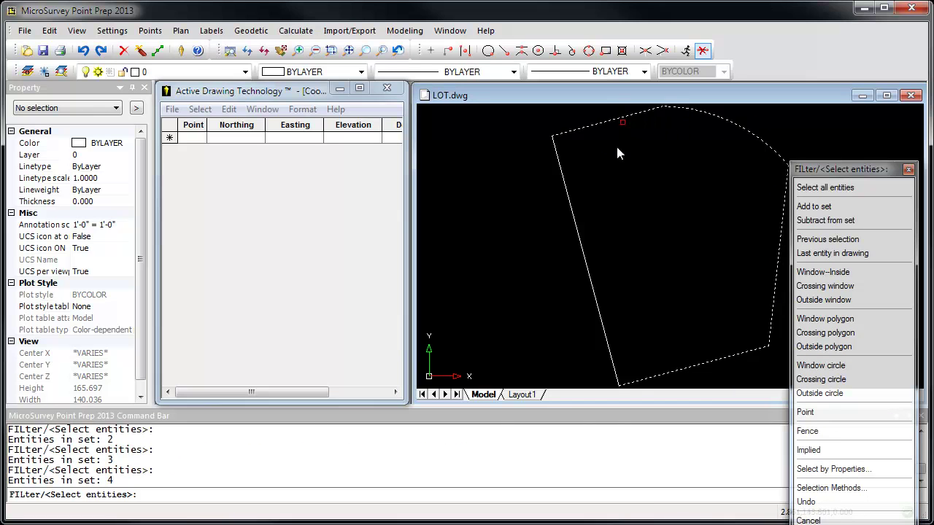
click(571, 195)
key(Return)
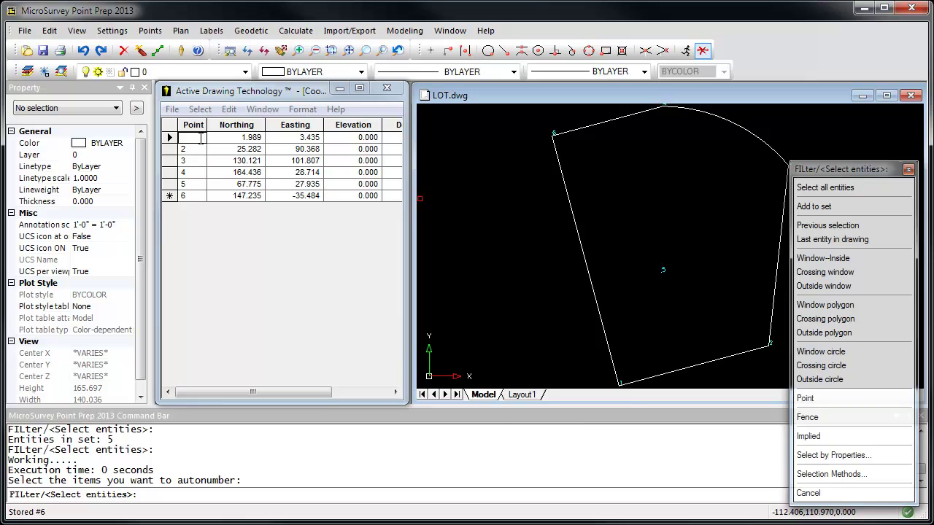
click(292, 499)
key(Escape)
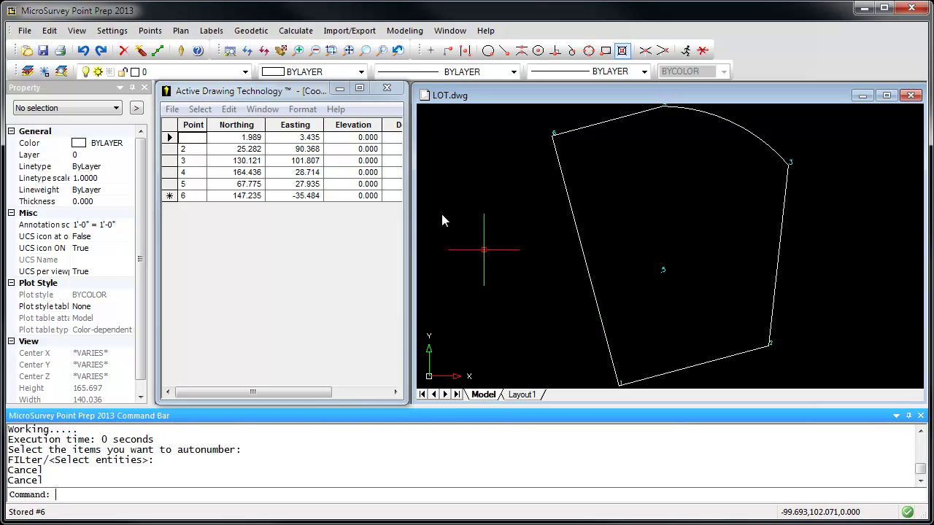
Create point 11, 36 ft down the left lot line and 18 ft out from it.
click(154, 32)
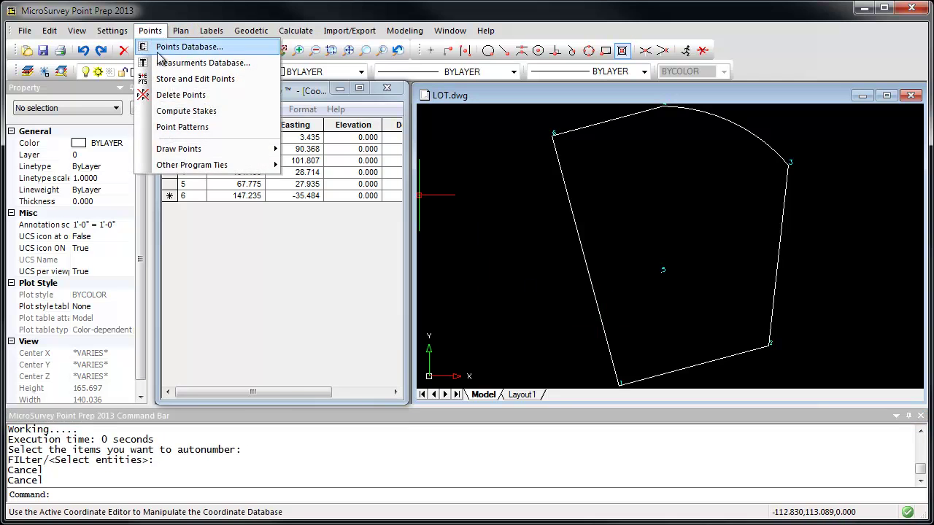
mouse_move(228, 154)
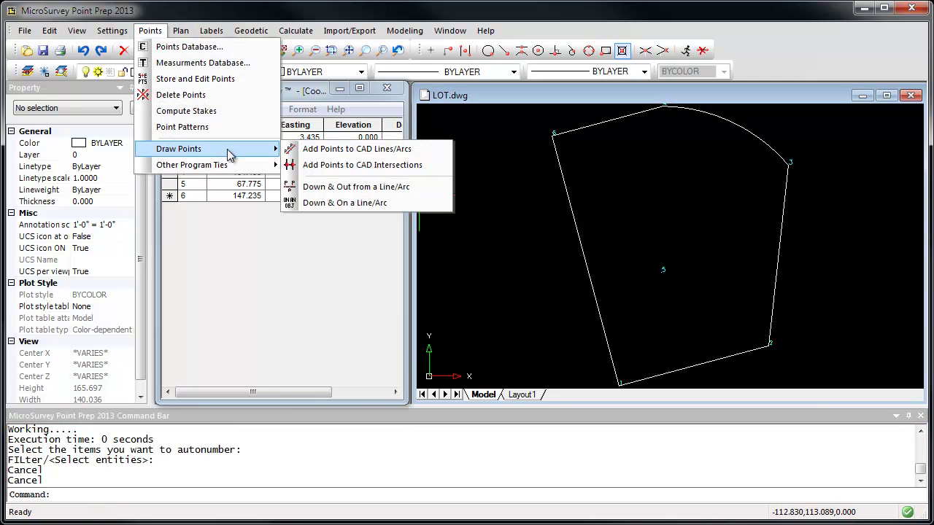
click(377, 189)
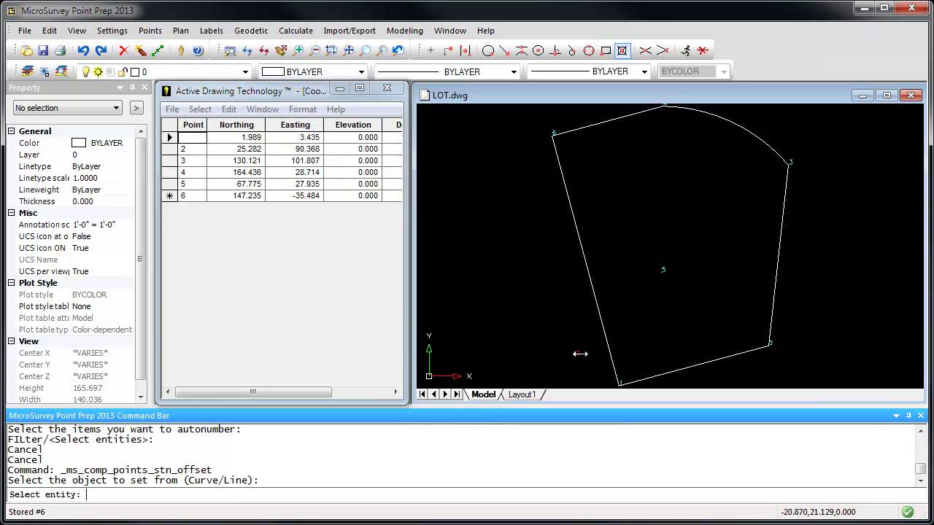
click(607, 348)
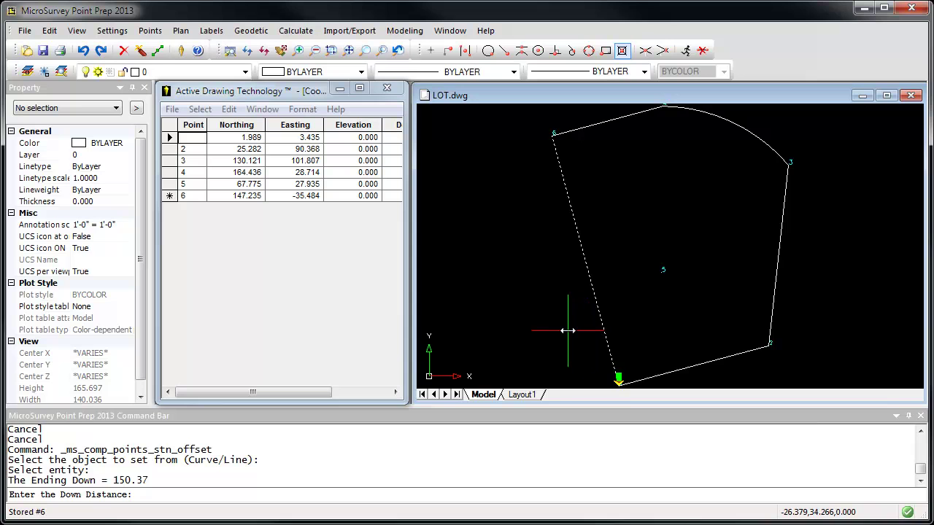
text(36)
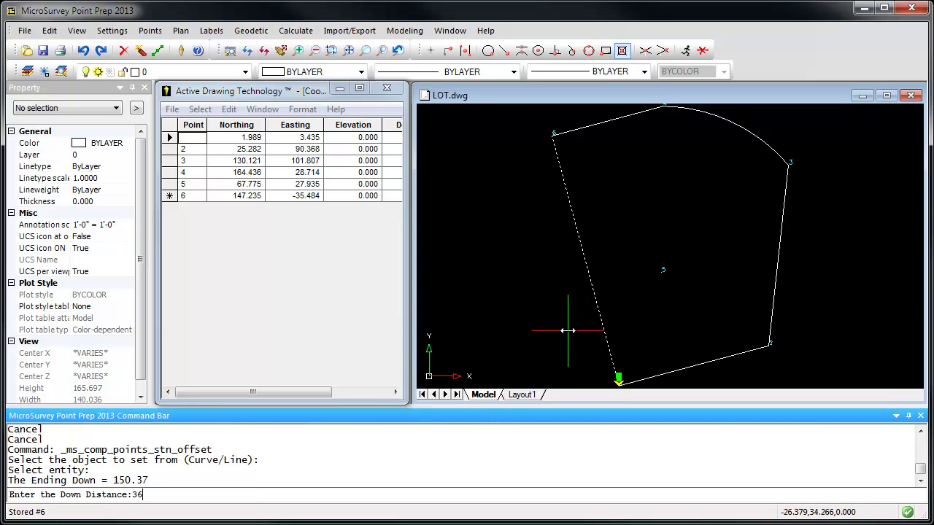
key(Return)
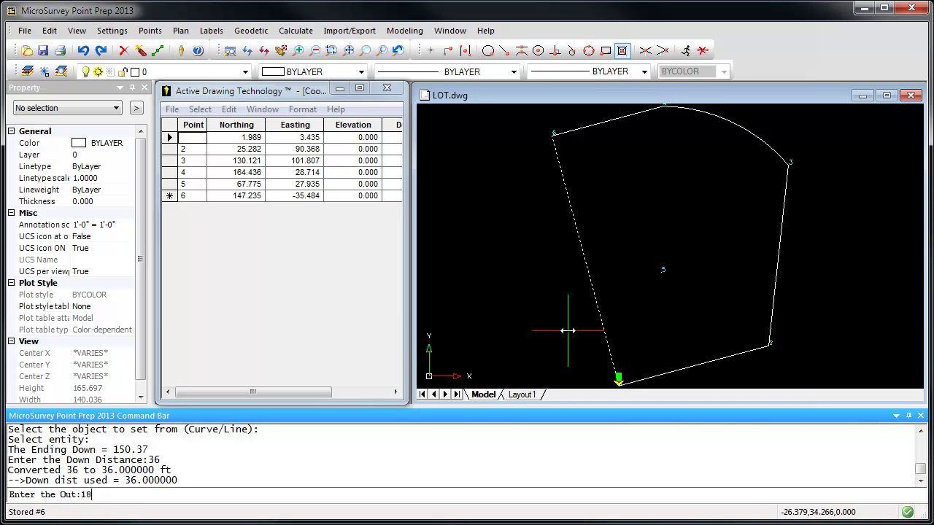
key(Return)
key(Return)
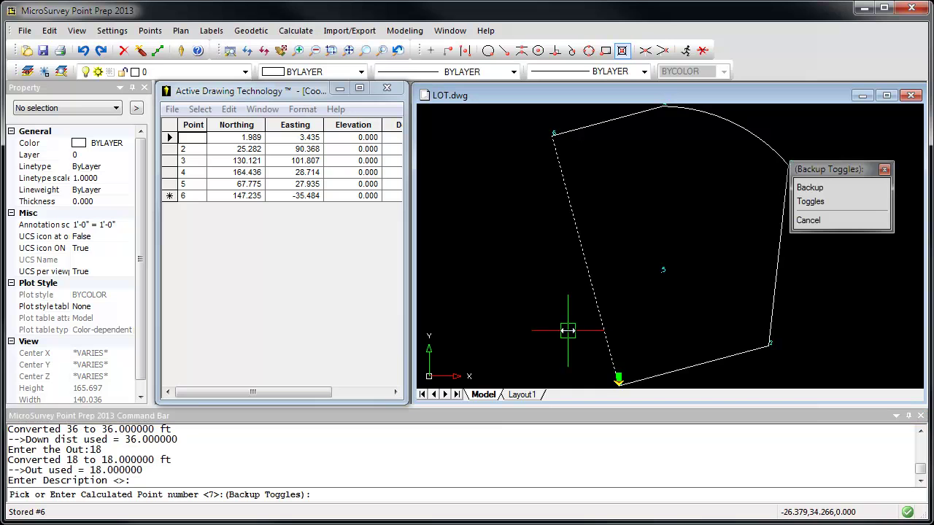
text(11)
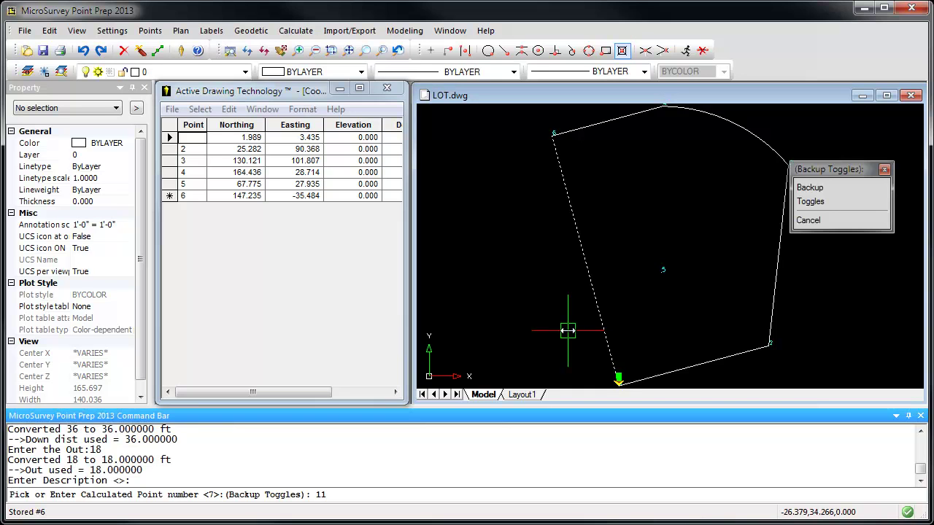
key(Return)
key(Return)
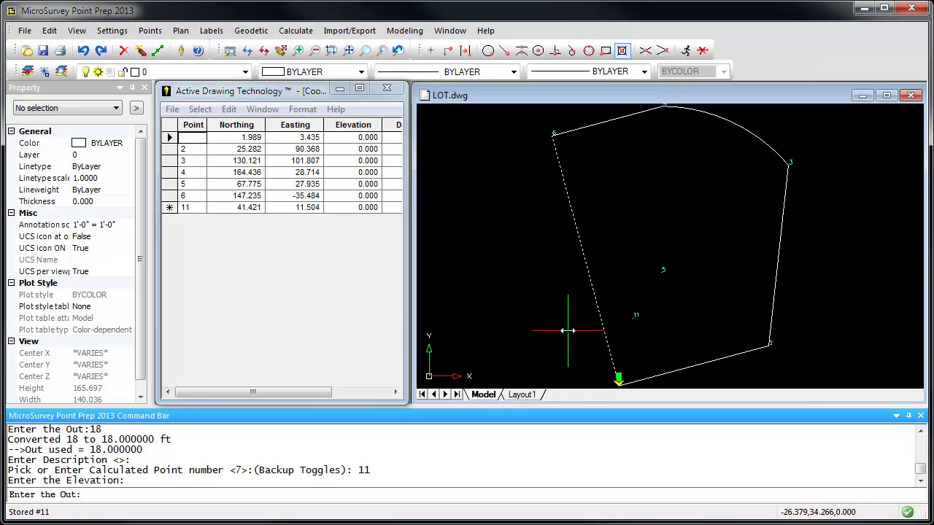
Add point 12 at a 42 ft offset from the same station, then end the command.
text(42)
key(Return)
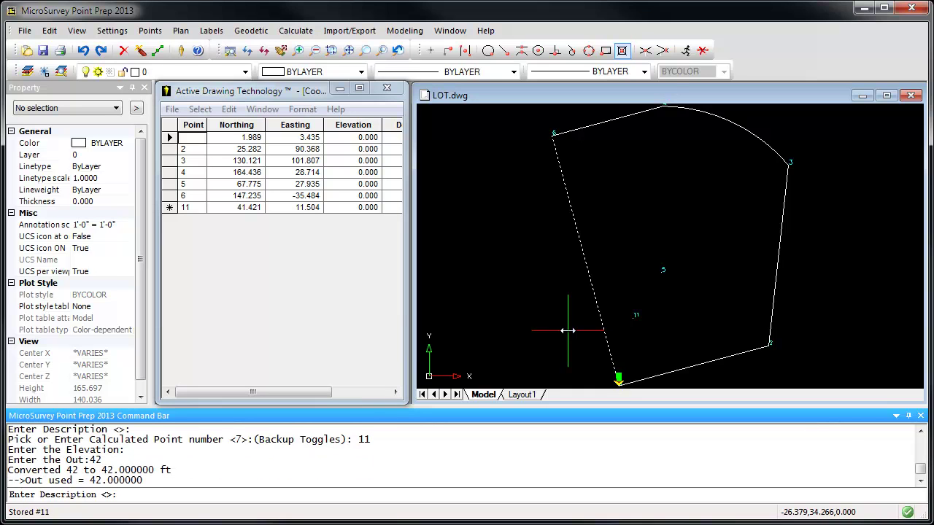
key(Return)
key(Return)
key(Return)
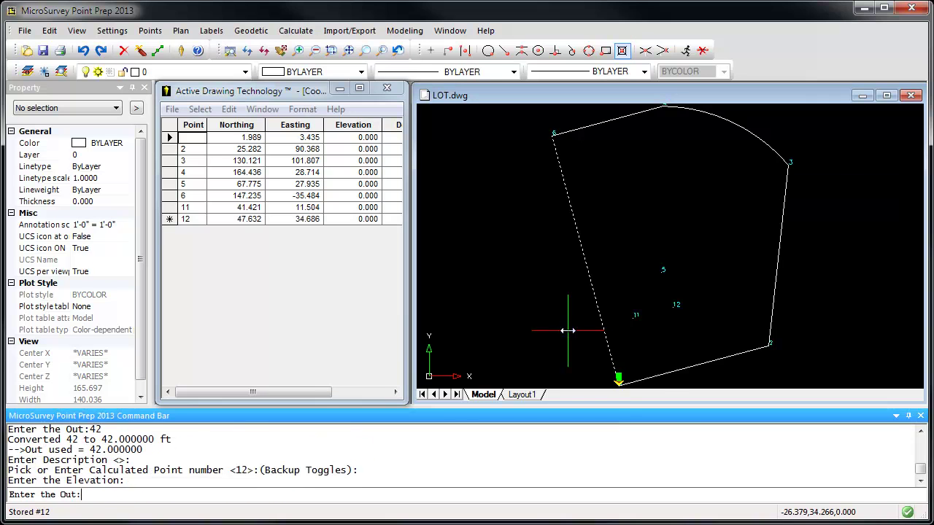
key(Escape)
key(Escape)
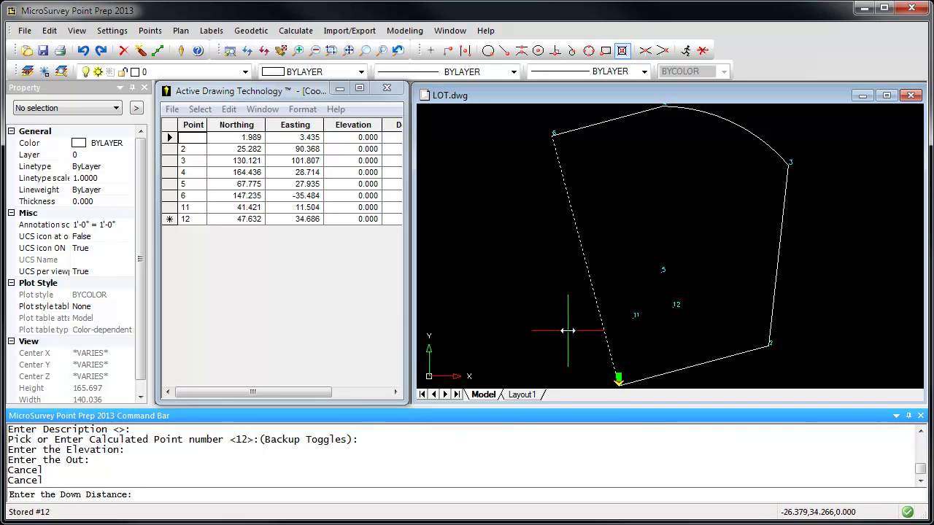
key(Escape)
key(Escape)
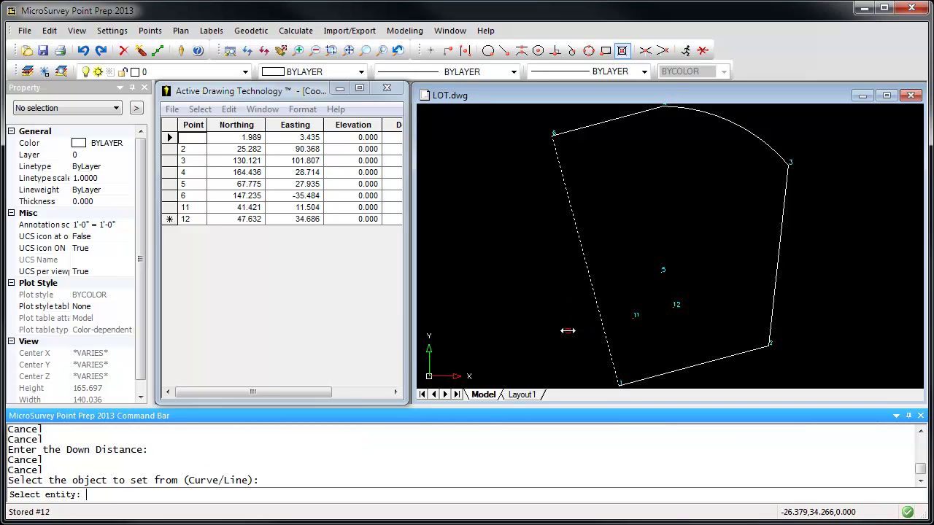
key(Escape)
key(Escape)
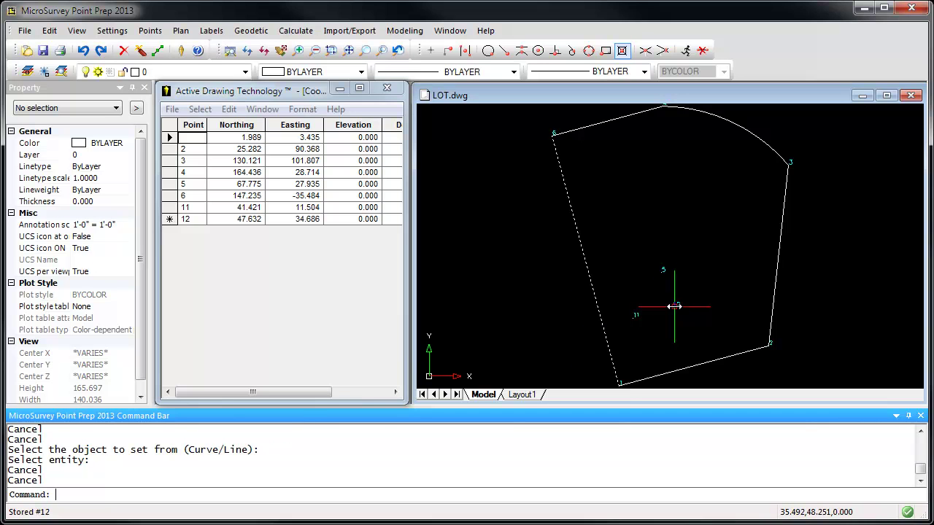
Start a Pad Builder pad at point 11 with its first leg toward point 12.
click(184, 32)
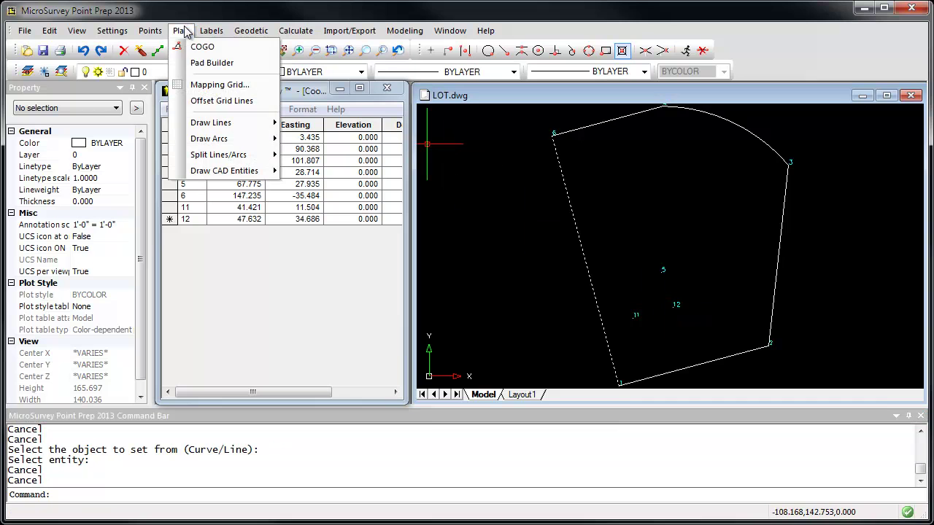
click(212, 63)
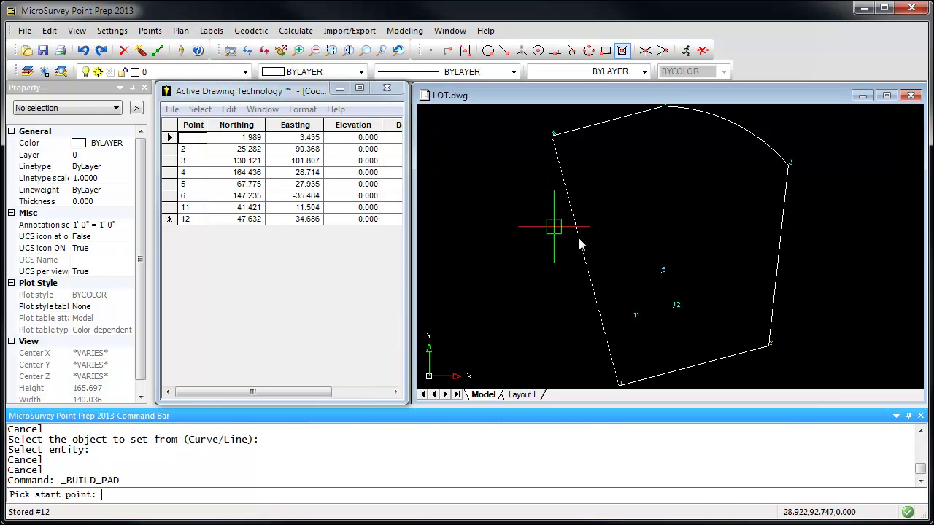
click(632, 322)
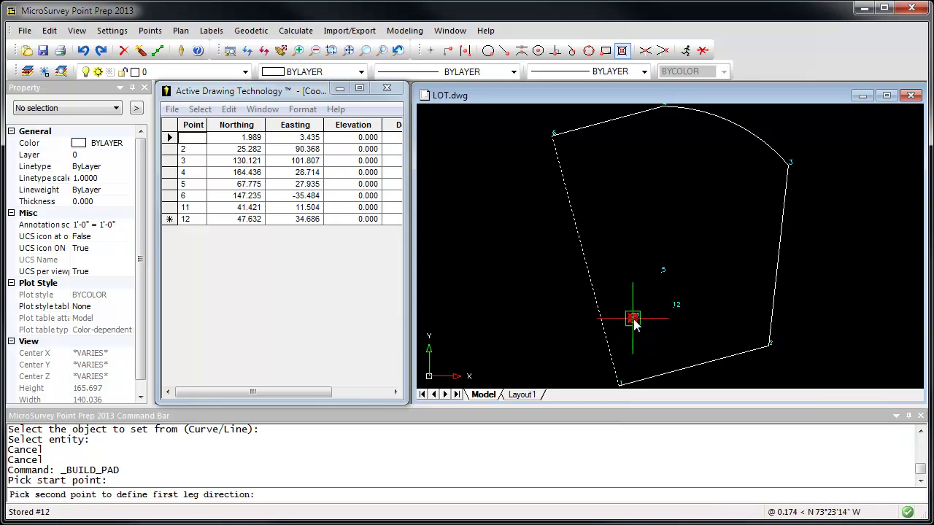
click(673, 310)
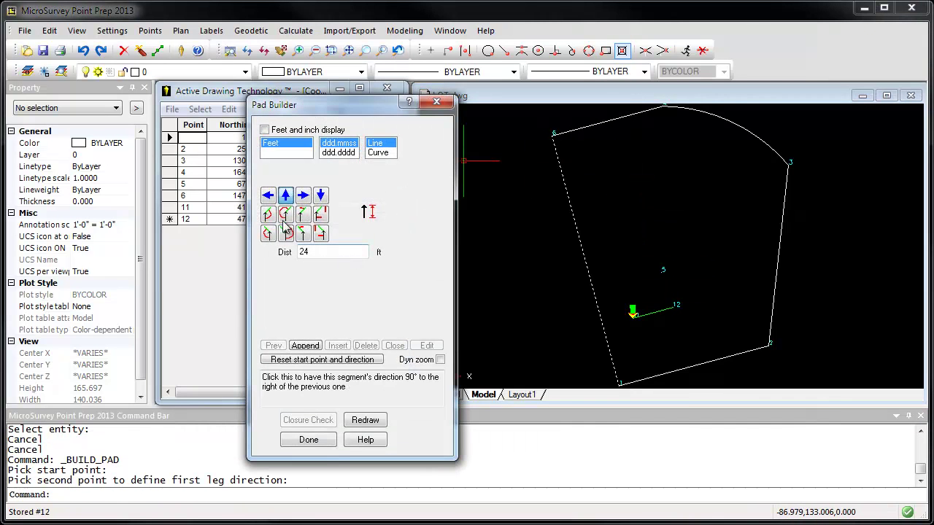
Append pad legs of 24 ft straight, 24 ft left and 36 ft right.
click(286, 197)
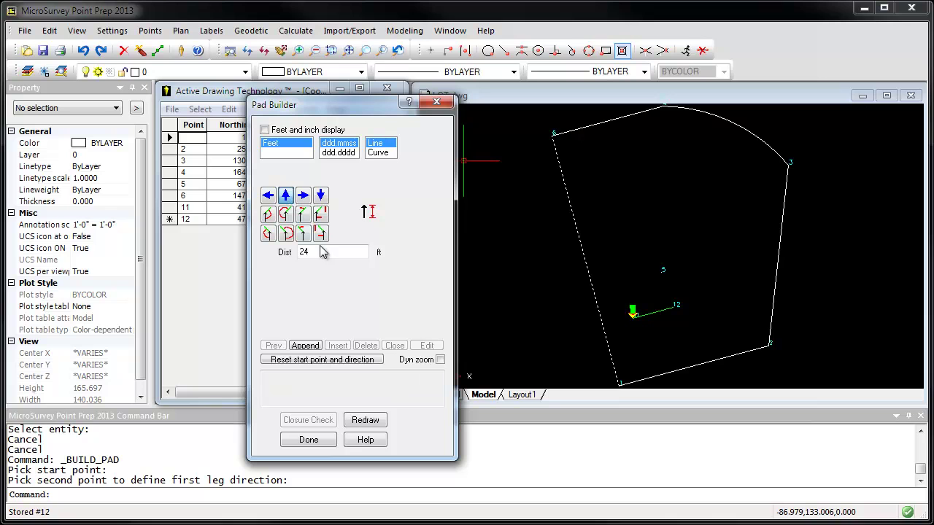
click(306, 346)
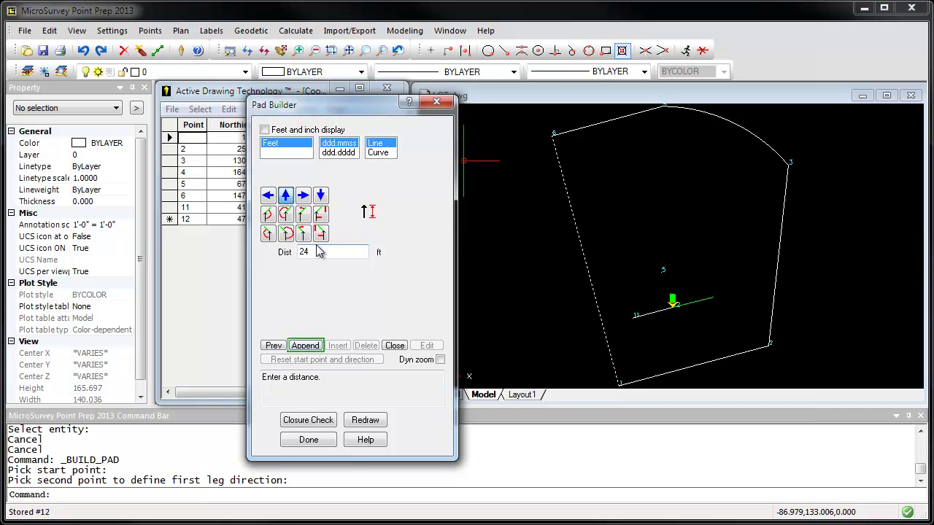
click(268, 197)
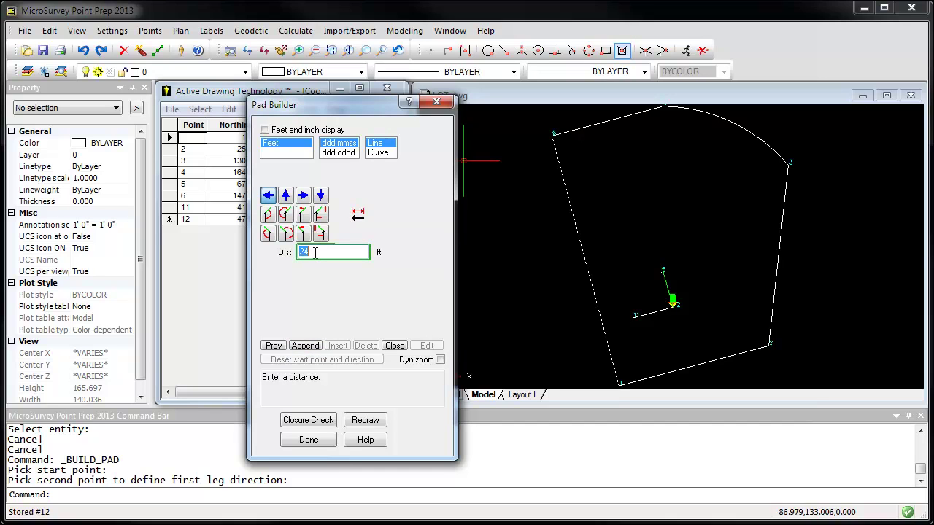
click(308, 347)
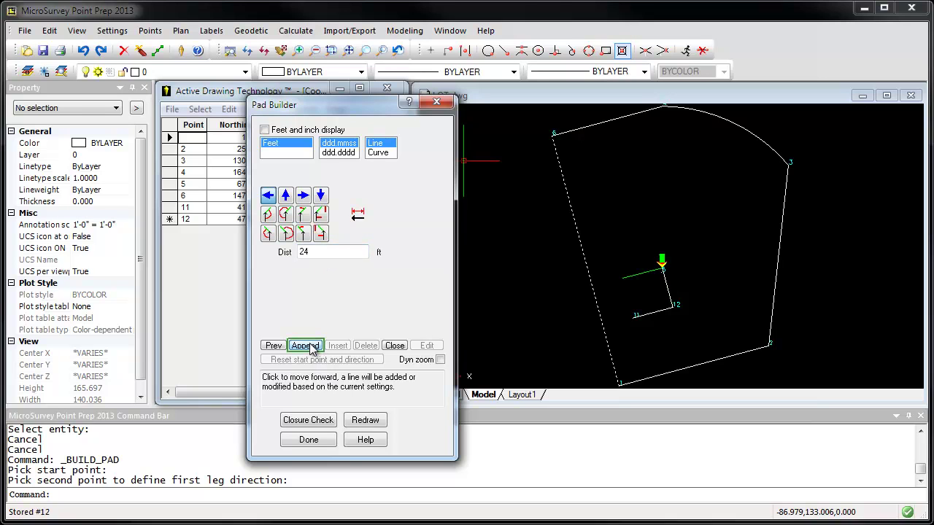
click(303, 195)
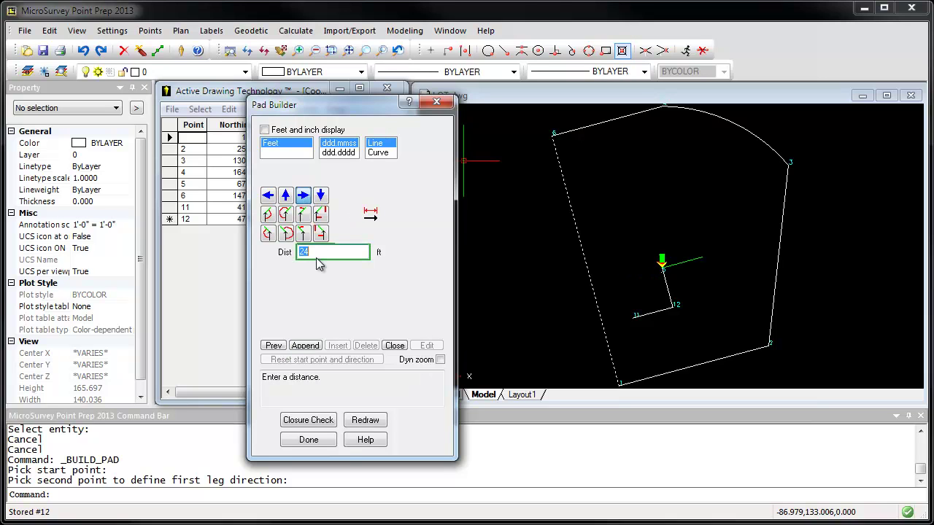
text(36)
click(305, 346)
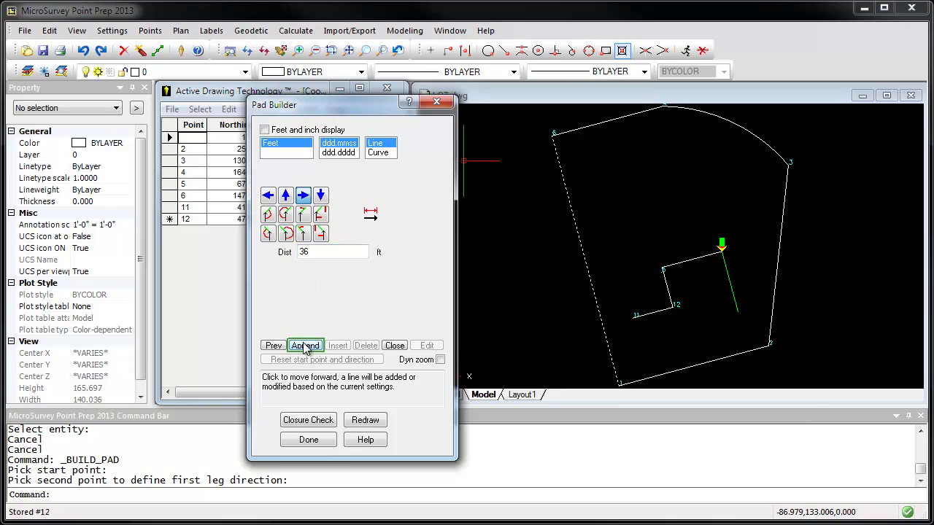
Append a 36 ft left leg and a 60 ft left leg, then close back to point 11.
click(268, 197)
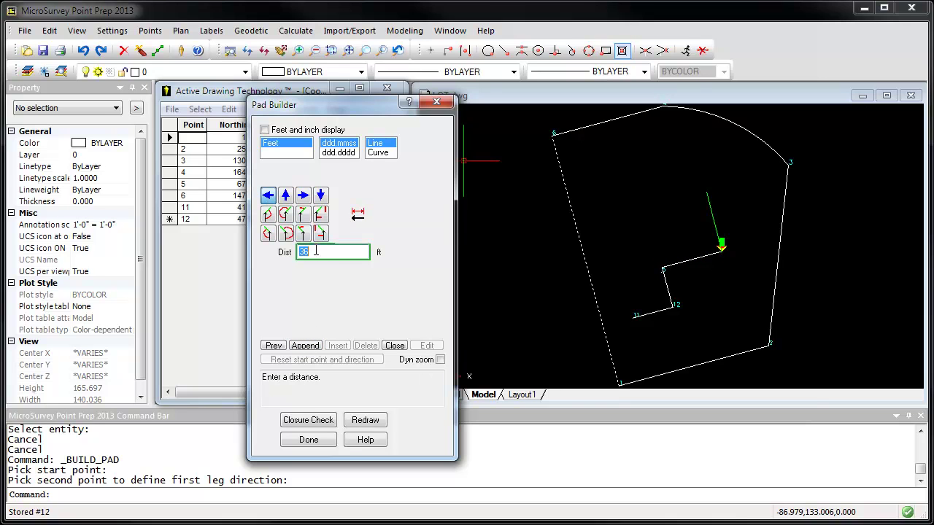
click(306, 347)
click(268, 195)
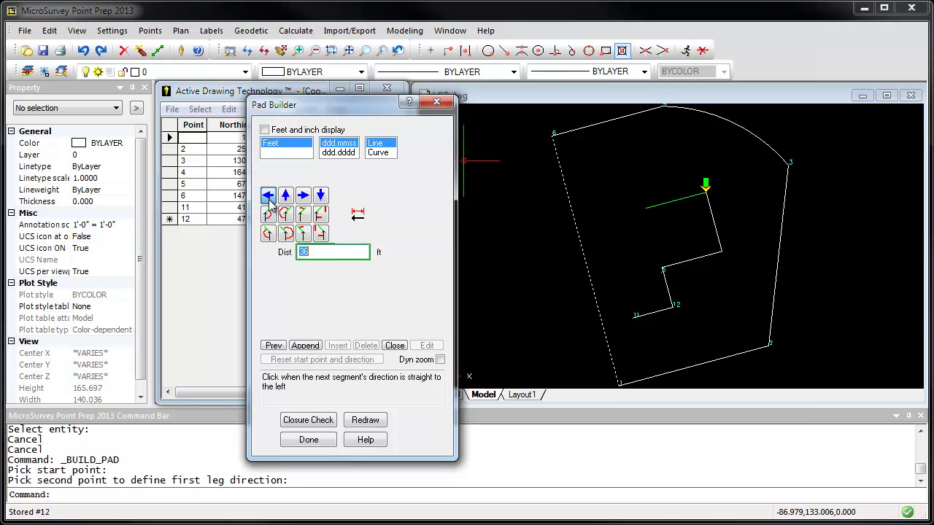
text(60)
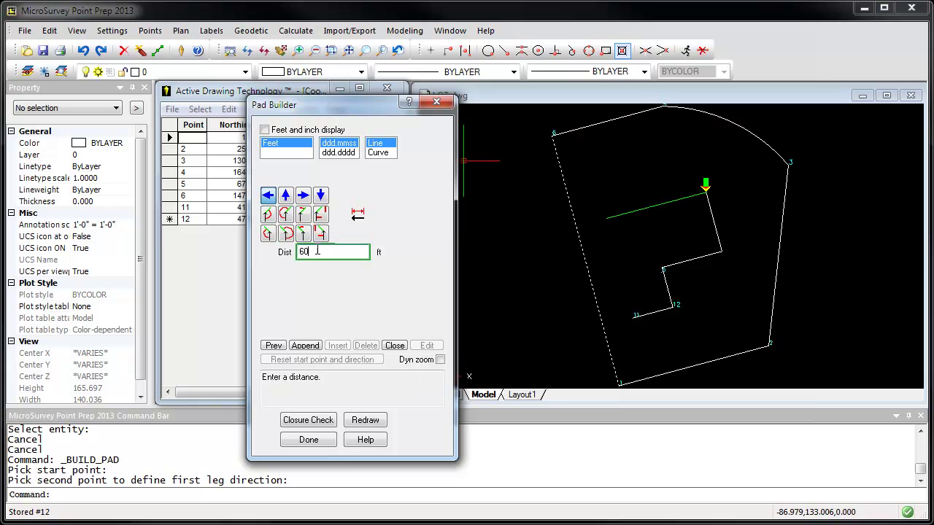
click(305, 346)
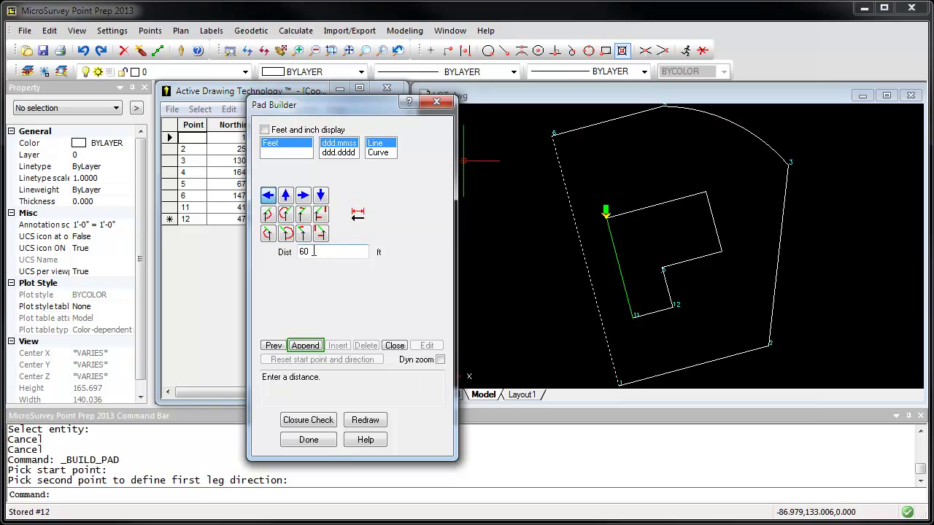
click(311, 348)
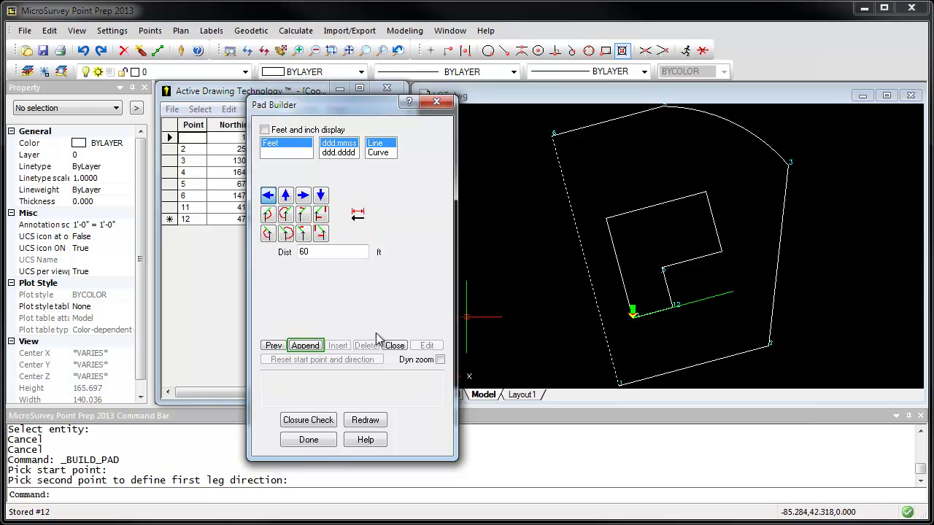
Verify zero closure error on the 240 ft pad perimeter and finish the pad.
click(321, 422)
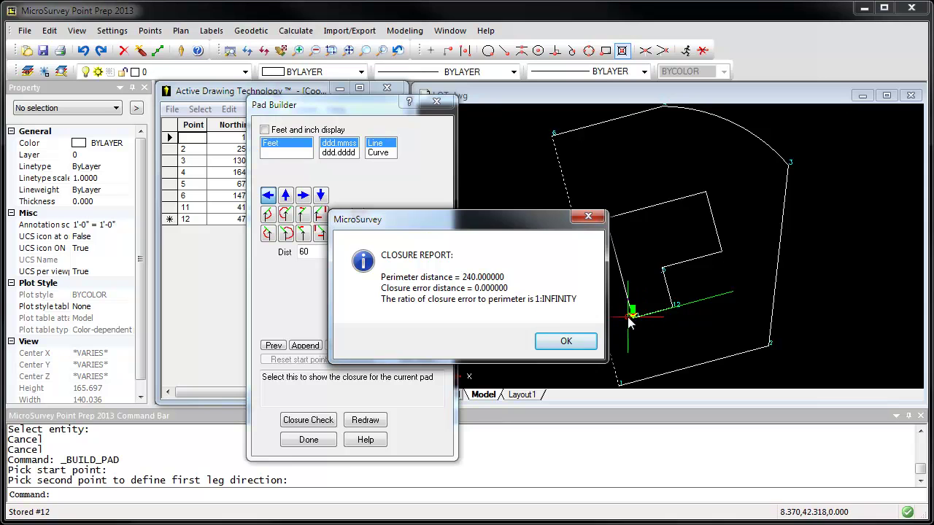
click(566, 342)
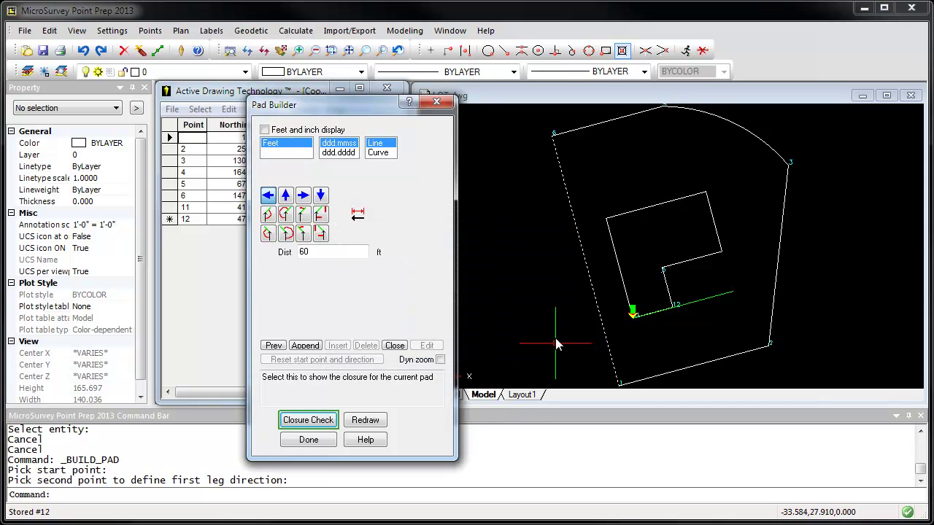
click(309, 441)
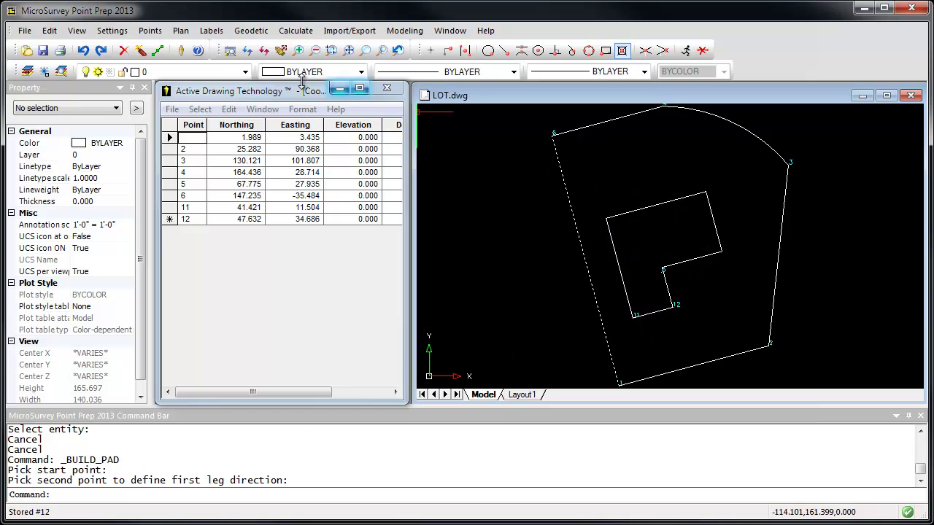
Select the five building pad edges to autonumber corner points 13–16.
click(149, 31)
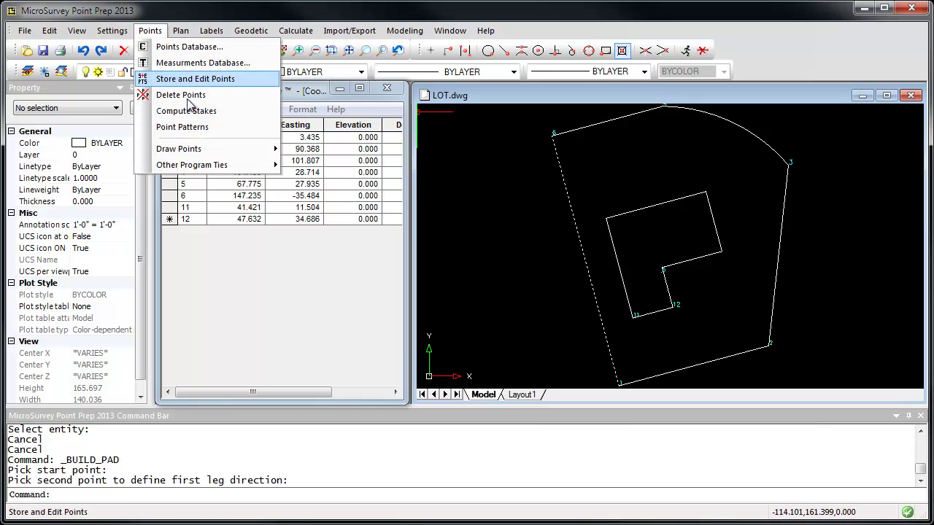
mouse_move(265, 150)
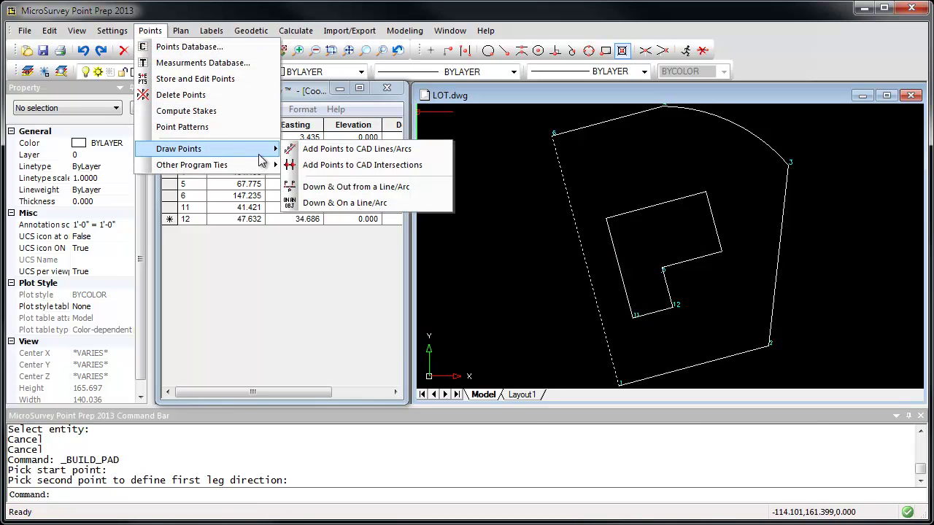
click(372, 156)
click(667, 287)
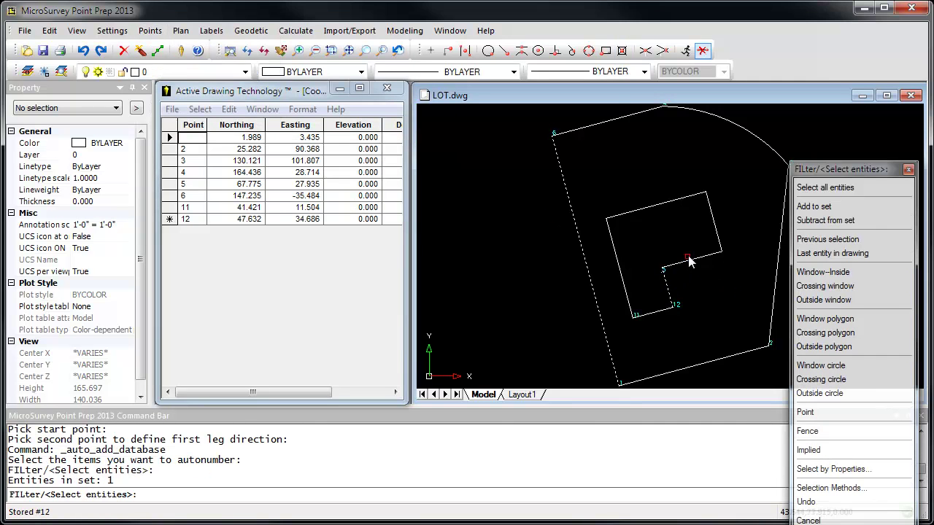
click(692, 261)
click(713, 218)
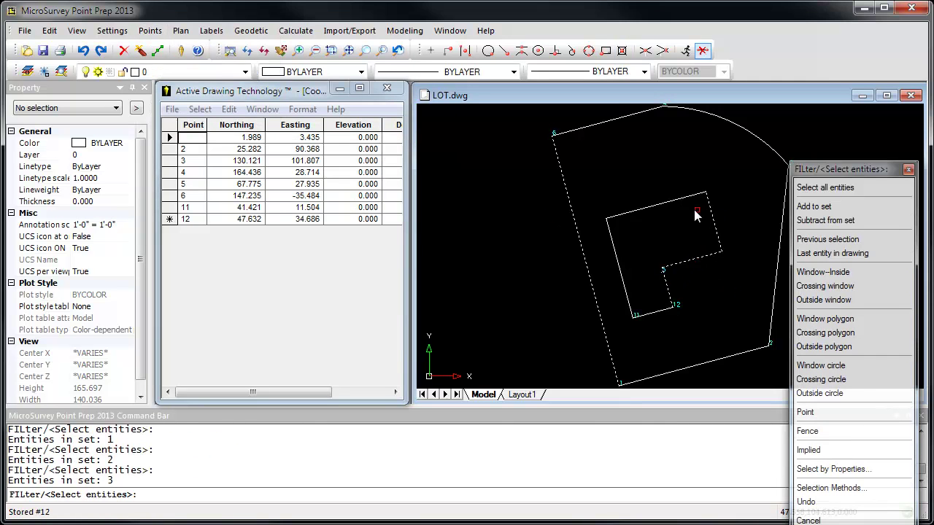
click(677, 204)
click(615, 268)
key(Return)
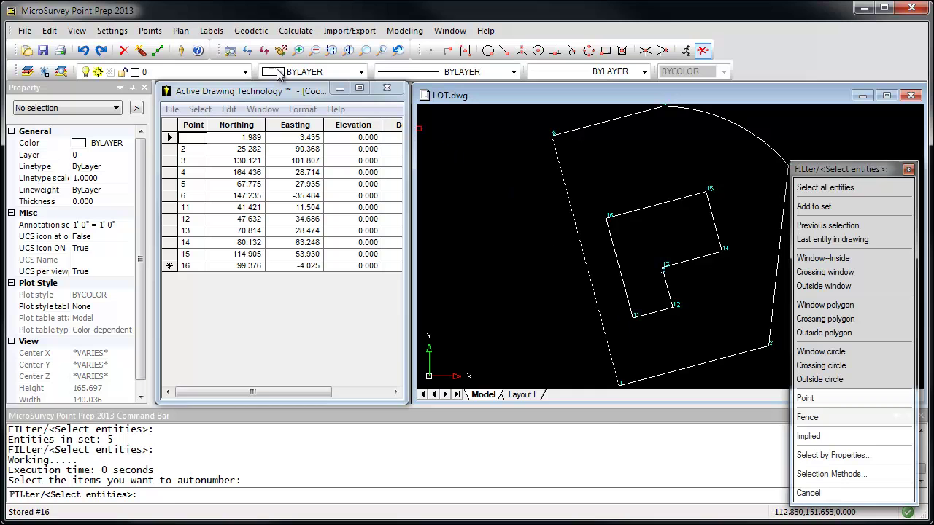
click(150, 31)
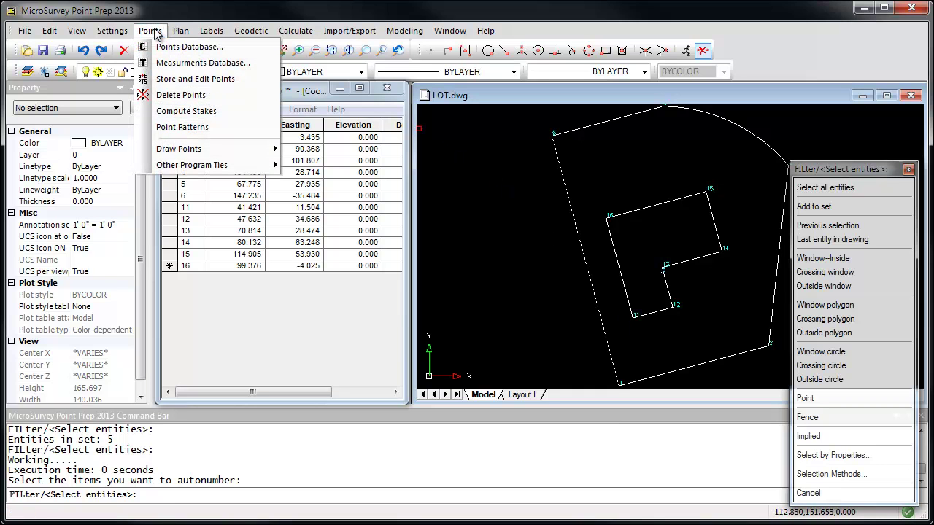
Configure Compute Stakes for 5 ft double offsets numbered from 501, described STAKE.
click(194, 116)
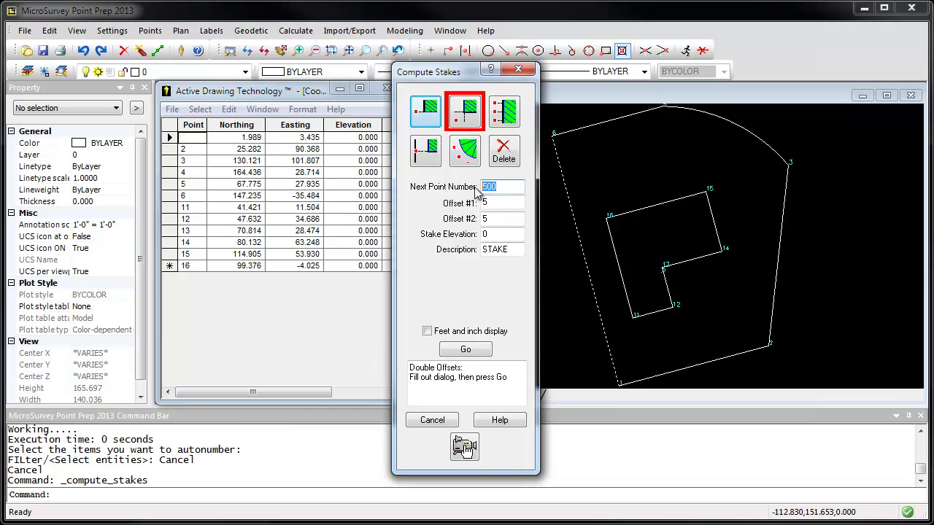
text(5)
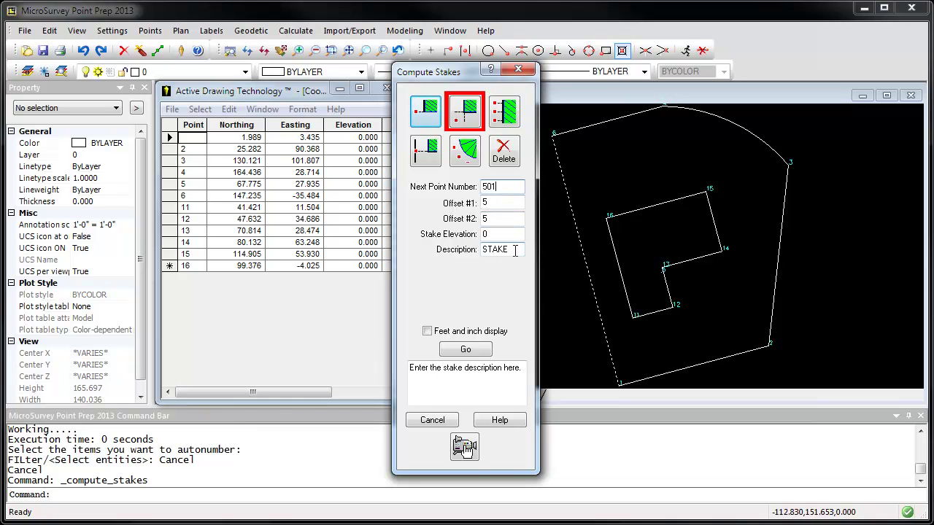
Place stakes 501 and 502 off the pad corners at points 11 and 12.
click(467, 351)
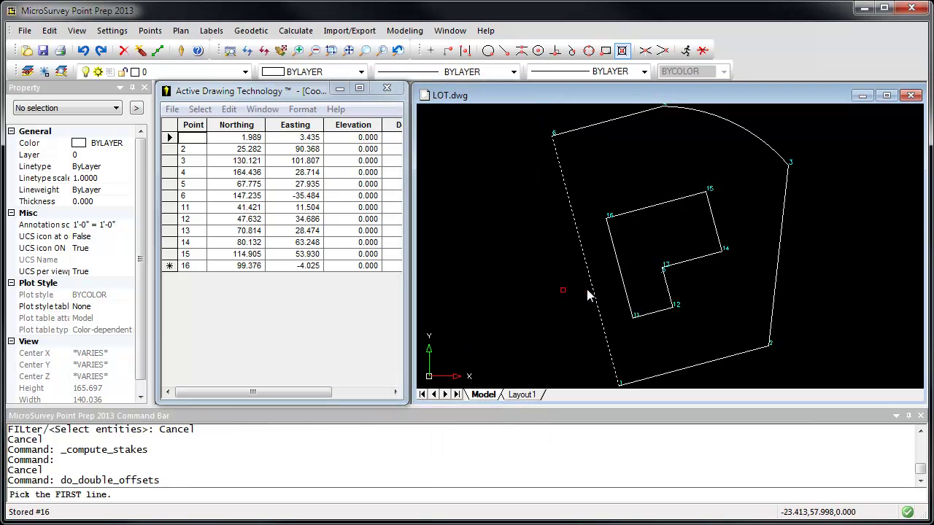
click(631, 310)
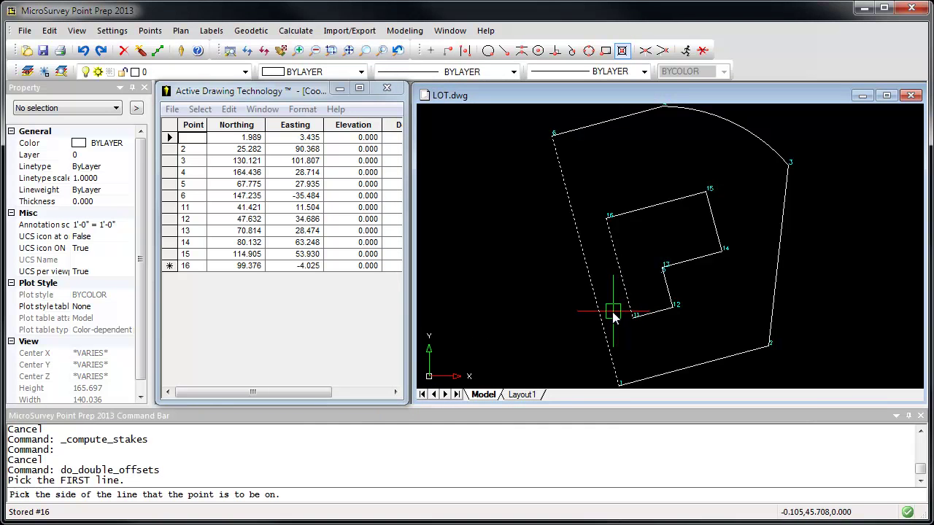
click(613, 316)
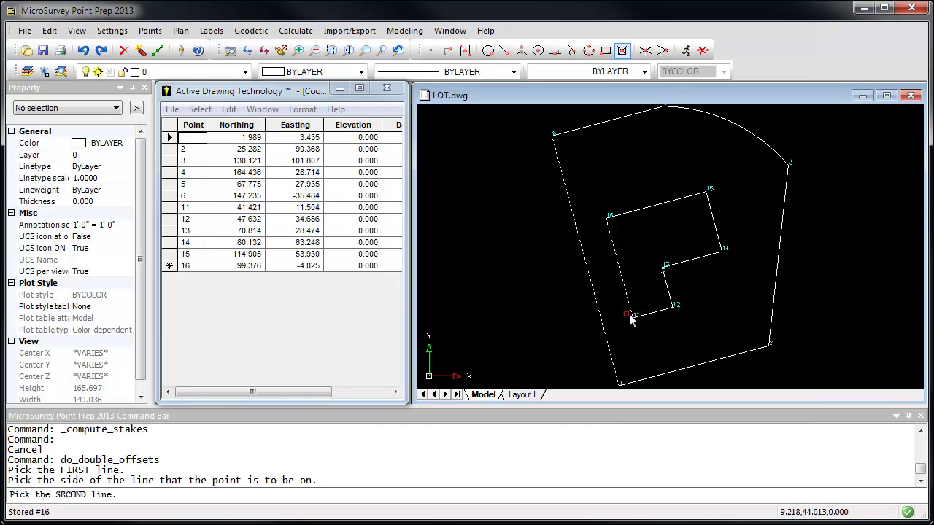
click(649, 319)
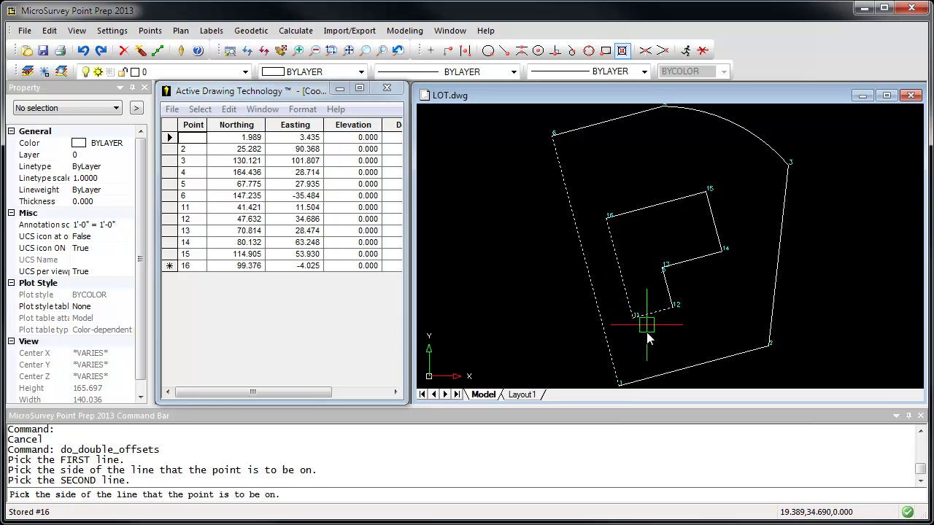
click(653, 341)
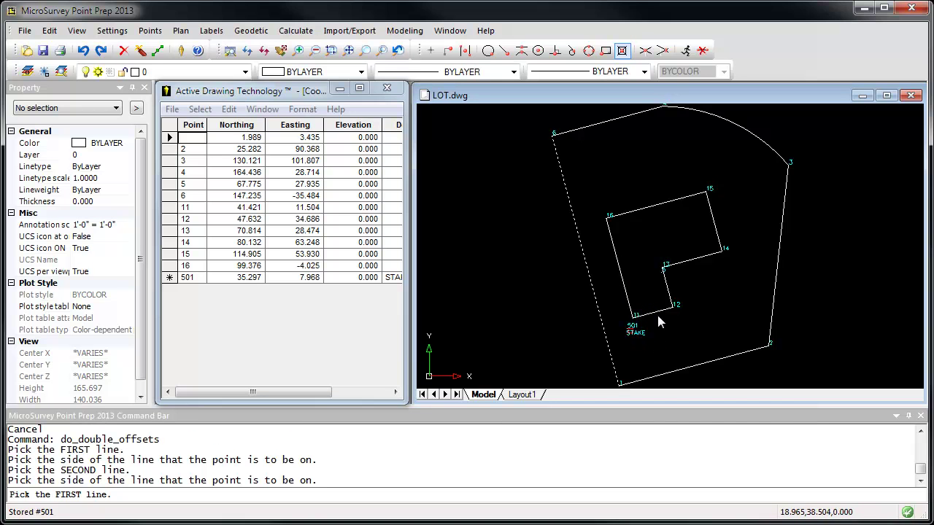
click(668, 313)
click(676, 326)
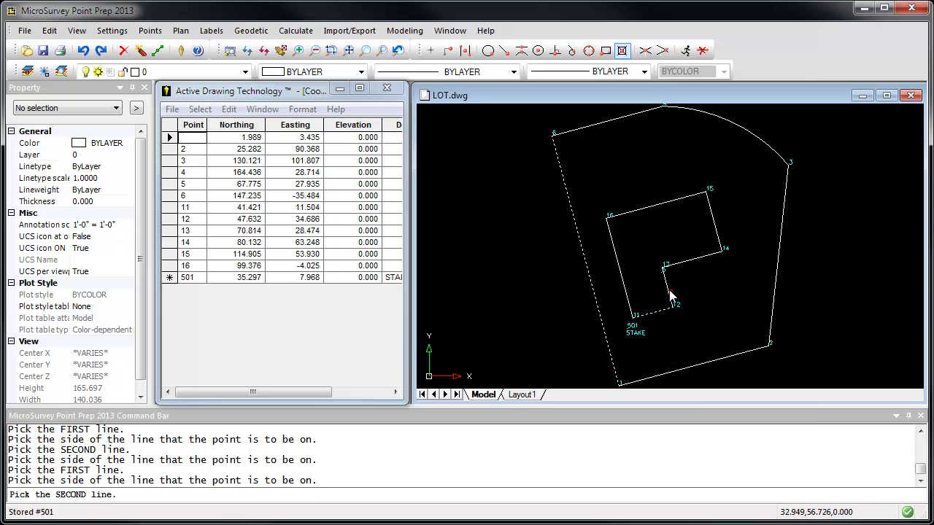
click(668, 292)
click(673, 295)
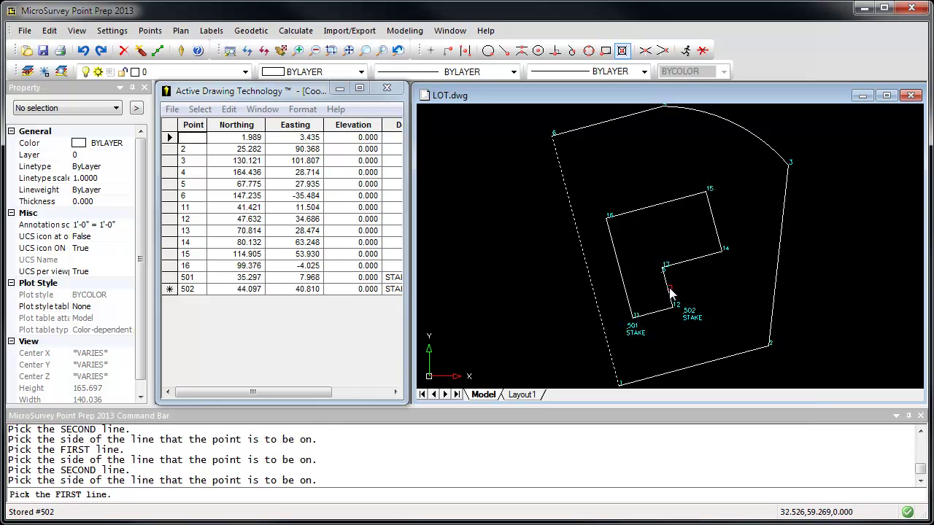
Place stakes 503 and 504 off the pad corners at points 13 and 14.
click(670, 291)
click(686, 268)
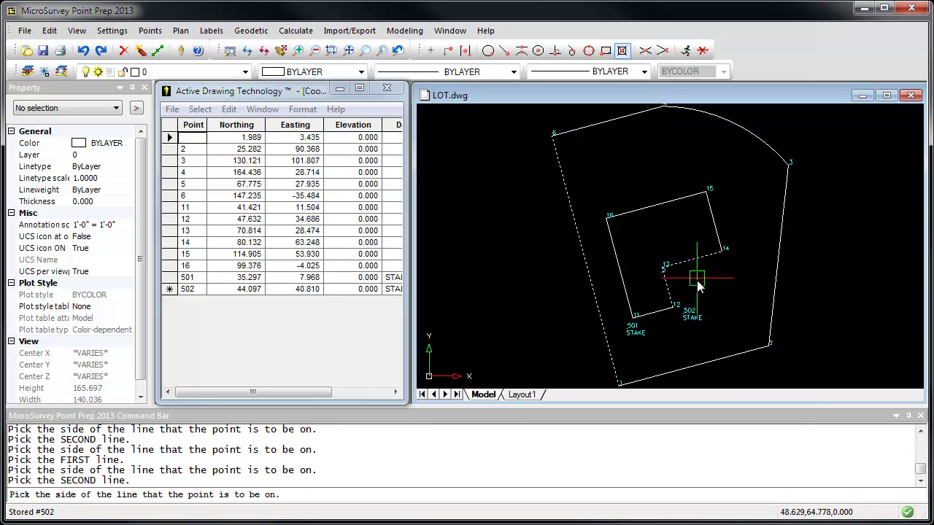
click(721, 266)
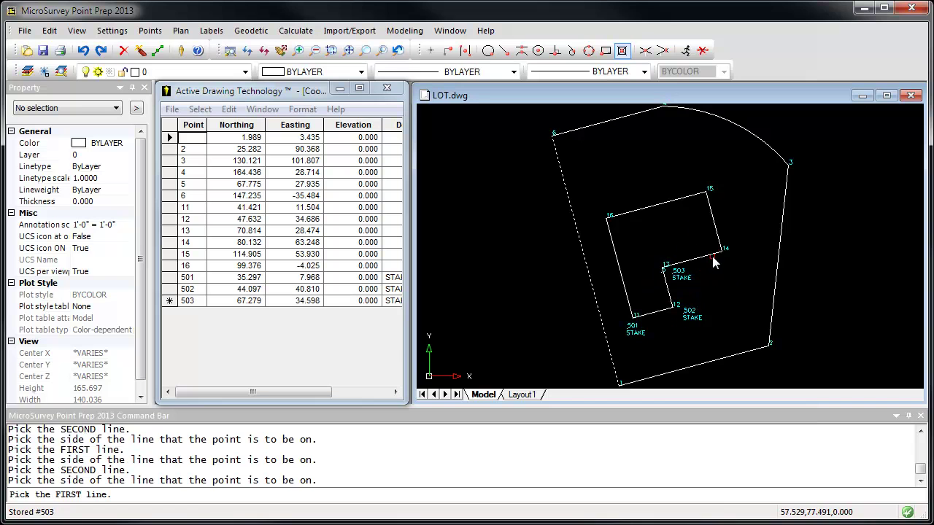
click(711, 256)
click(721, 258)
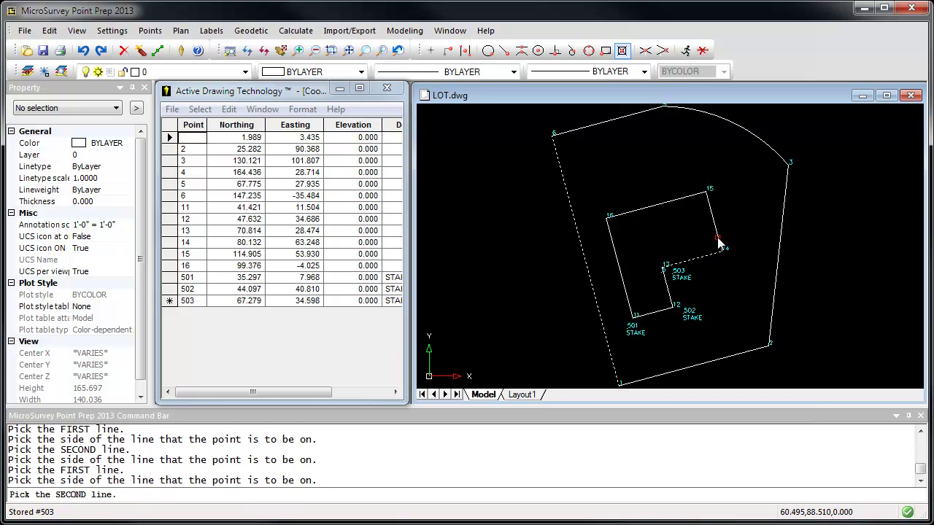
click(719, 244)
click(721, 220)
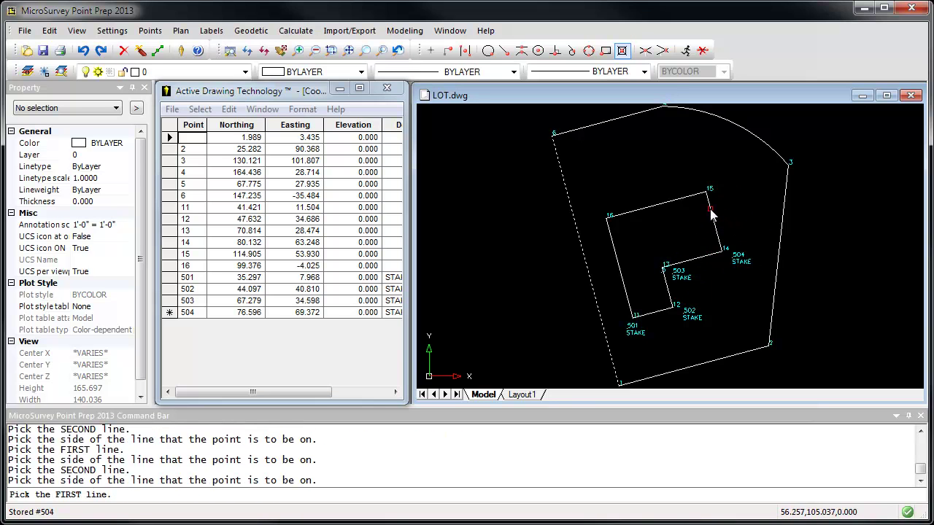
Place stakes 505 and 506 off the last two pad corners, then stop staking.
click(712, 213)
click(732, 206)
click(690, 198)
click(664, 167)
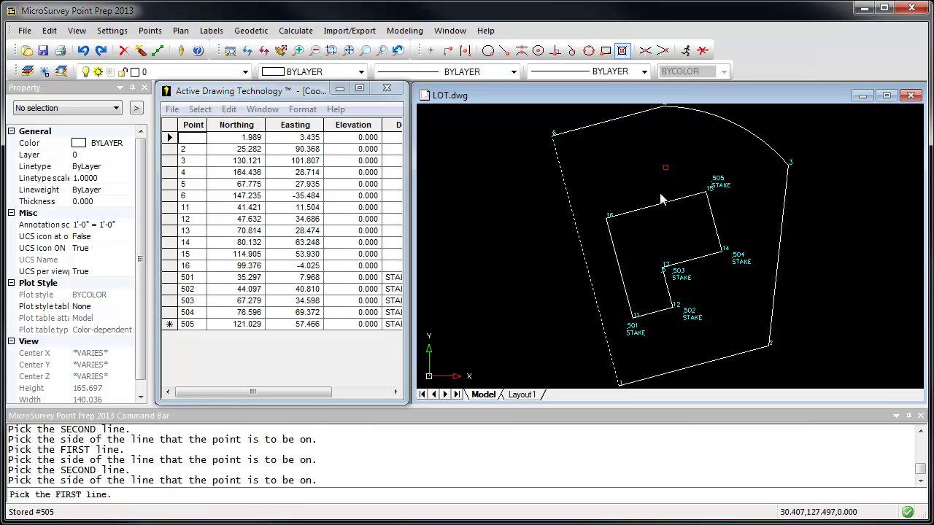
click(627, 212)
click(624, 205)
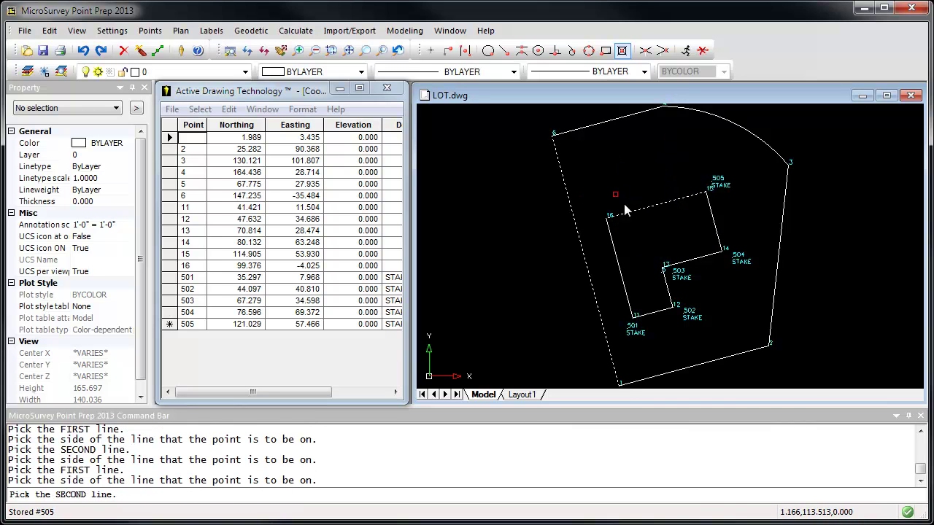
click(612, 243)
click(599, 244)
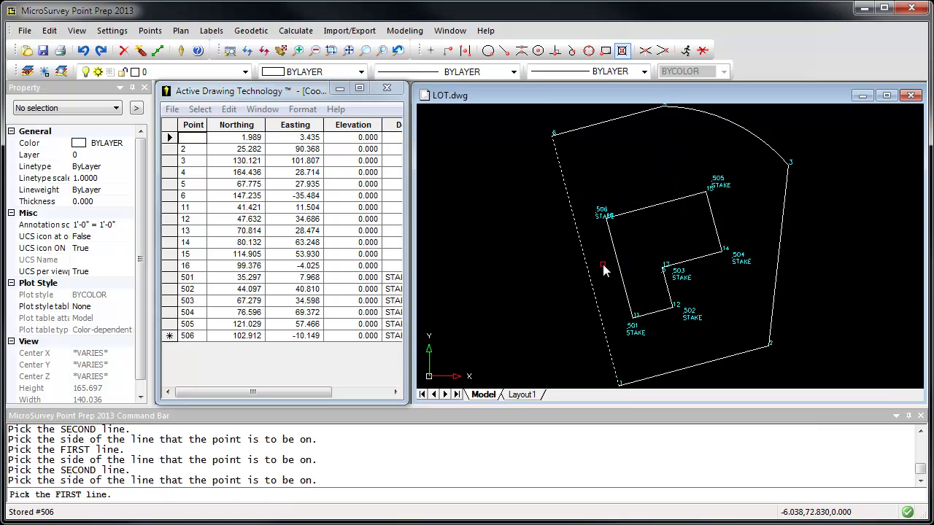
key(Escape)
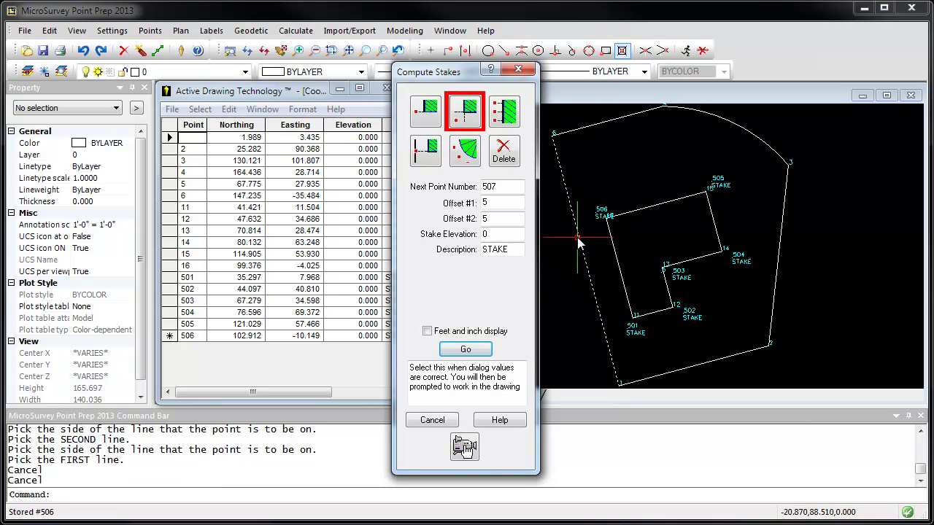
Close the Compute Stakes dialog, leaving the pad ringed by stakes 501–506.
click(519, 70)
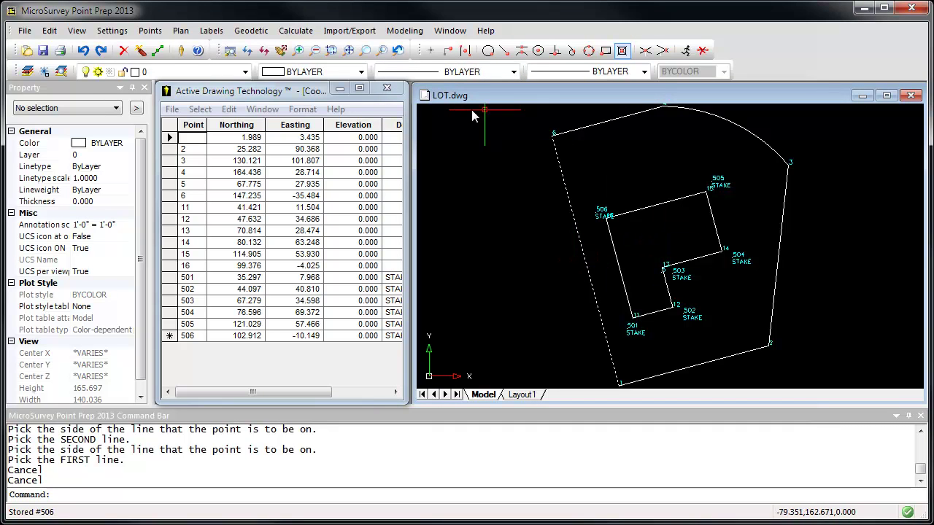
click(291, 31)
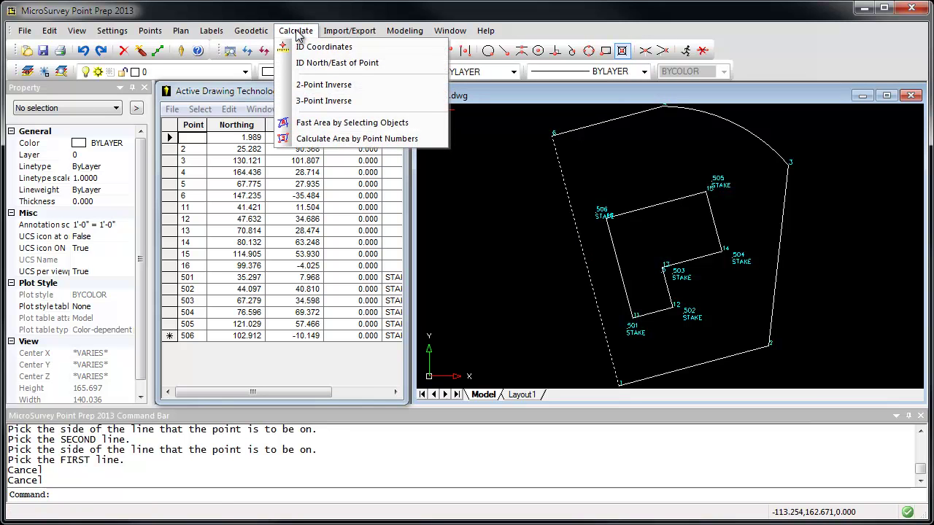
Label the five pad edges' area as 0.1 Acres / 2736.0 Sq.ft. inside the pad, no lot number.
click(334, 124)
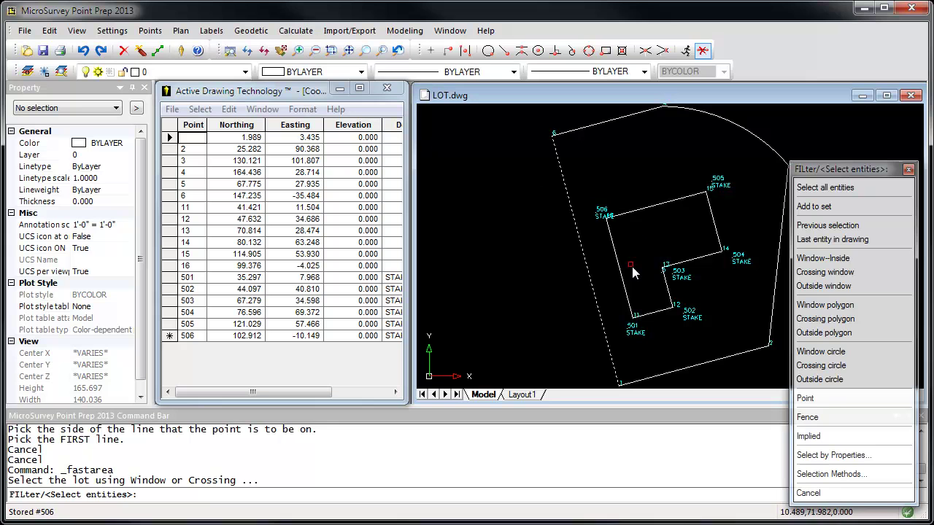
click(659, 313)
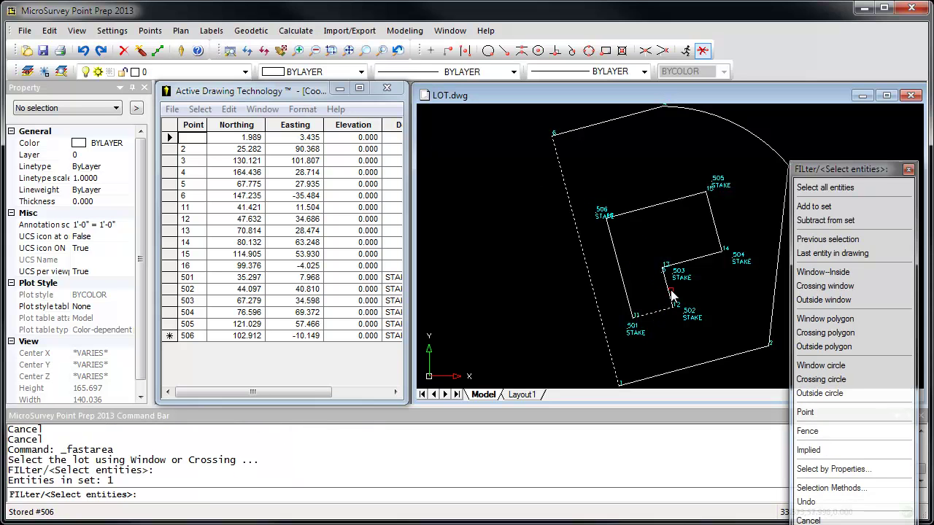
click(669, 291)
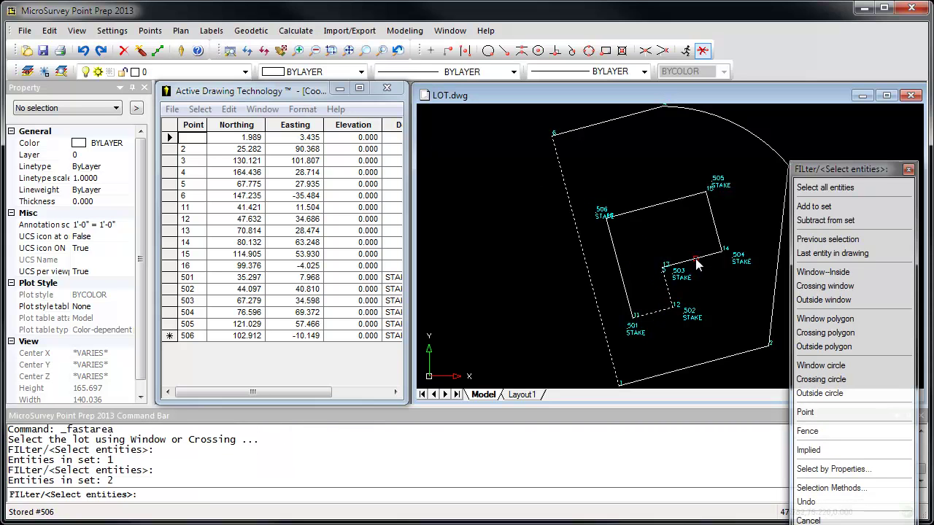
click(696, 261)
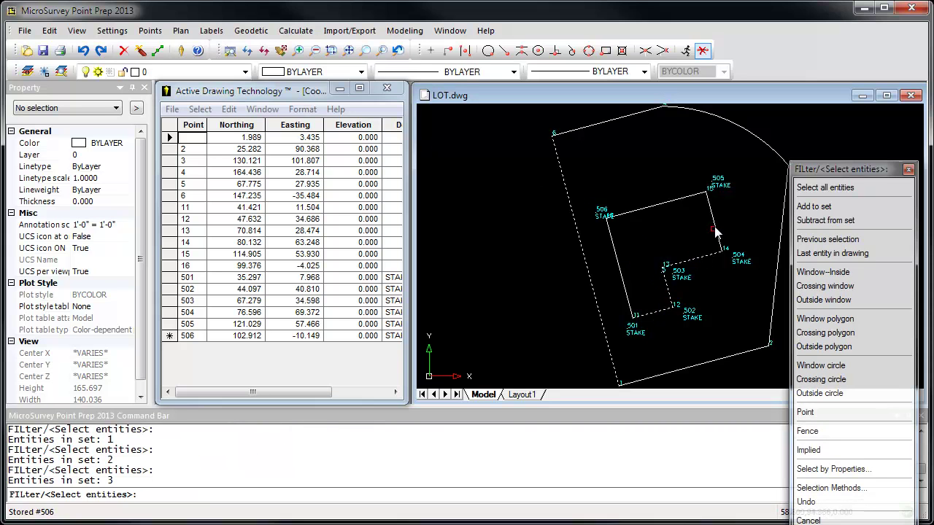
click(658, 205)
click(620, 264)
key(Return)
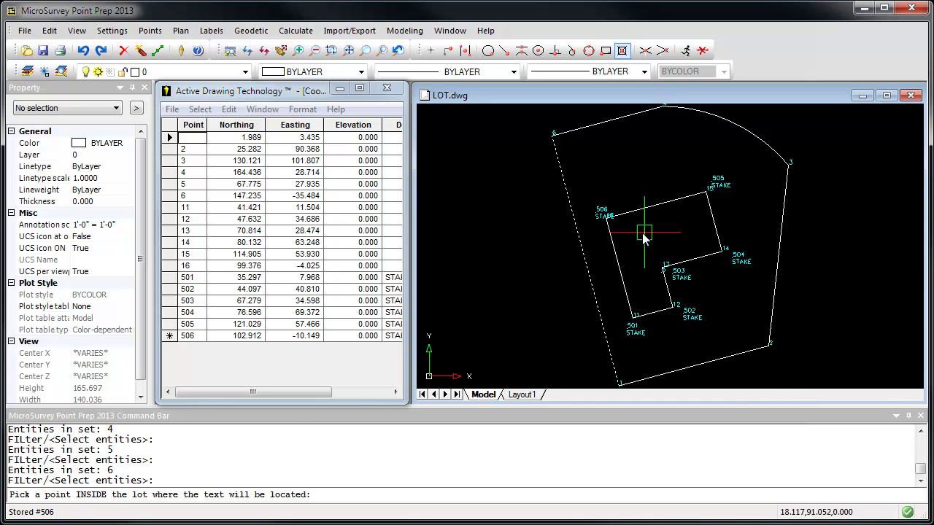
click(637, 234)
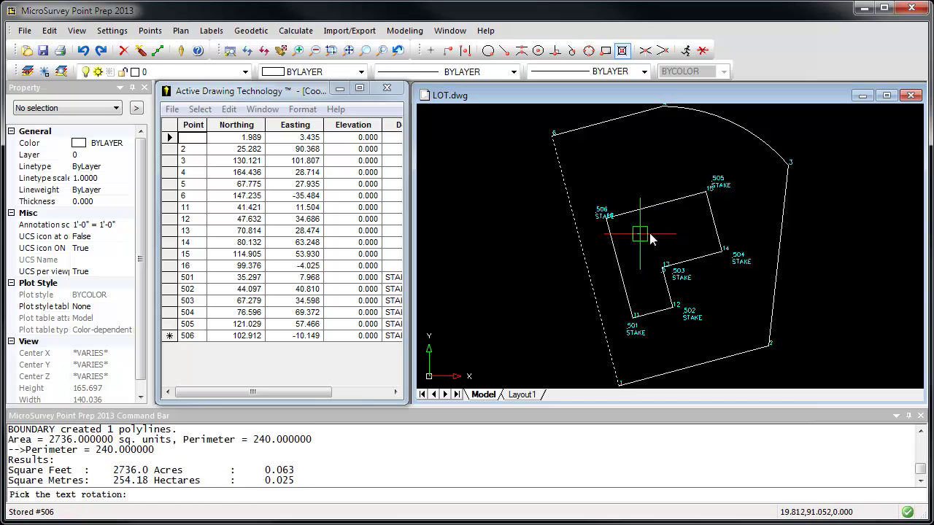
click(707, 234)
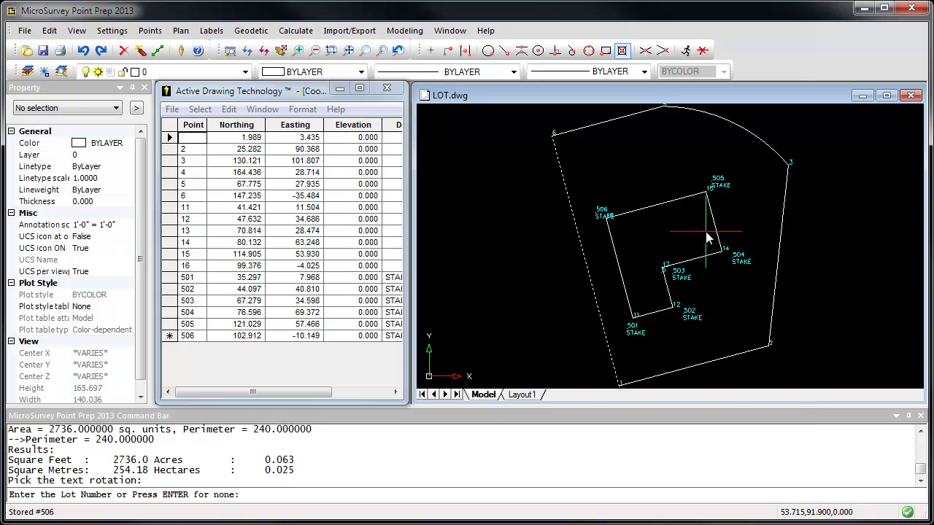
key(Return)
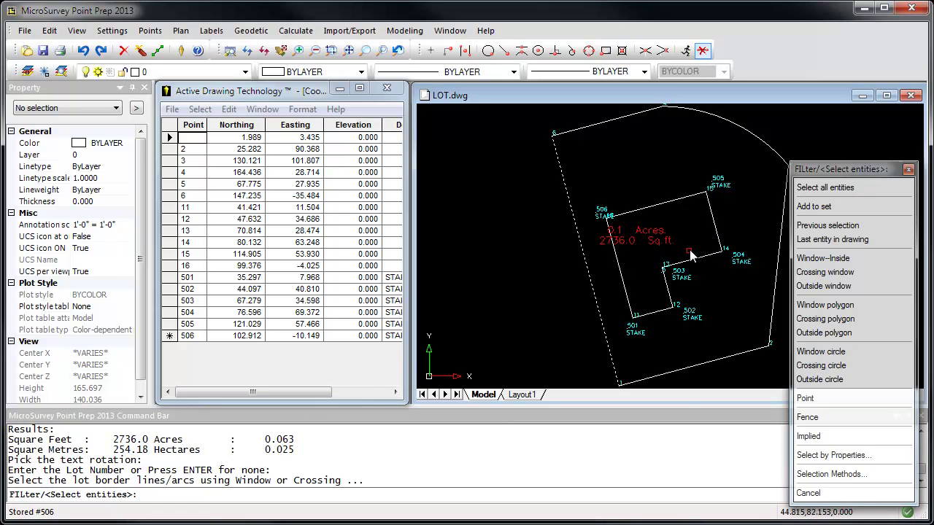
Window-select the two area label lines, then clear the selection and cancel.
key(Escape)
click(653, 232)
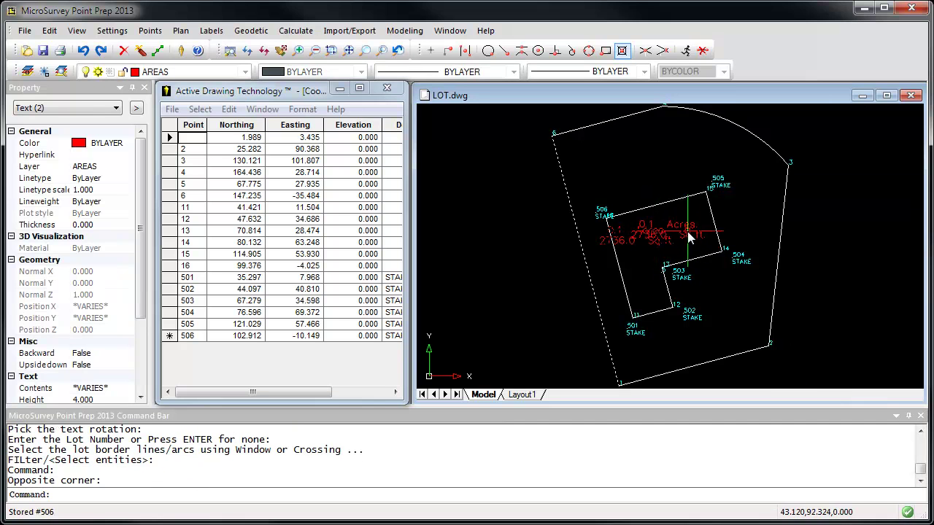
click(689, 237)
key(Escape)
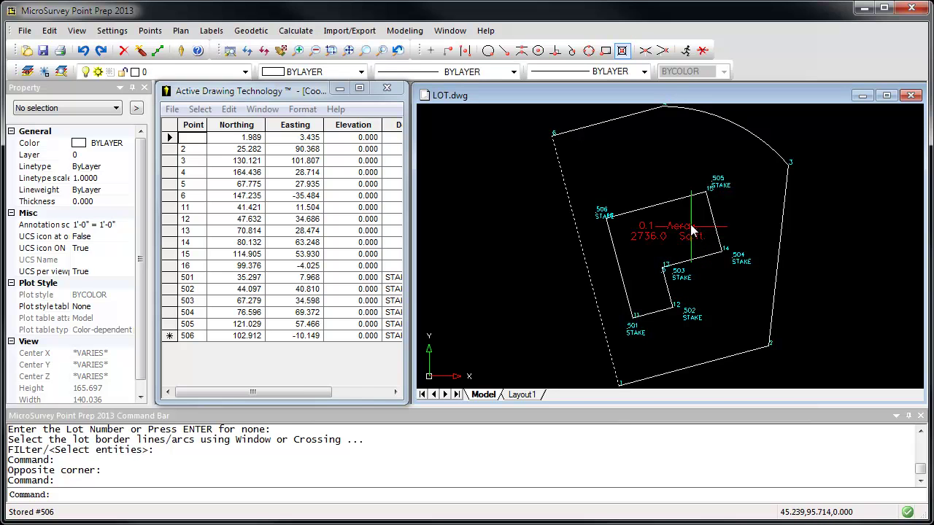
key(Return)
key(Escape)
key(Escape)
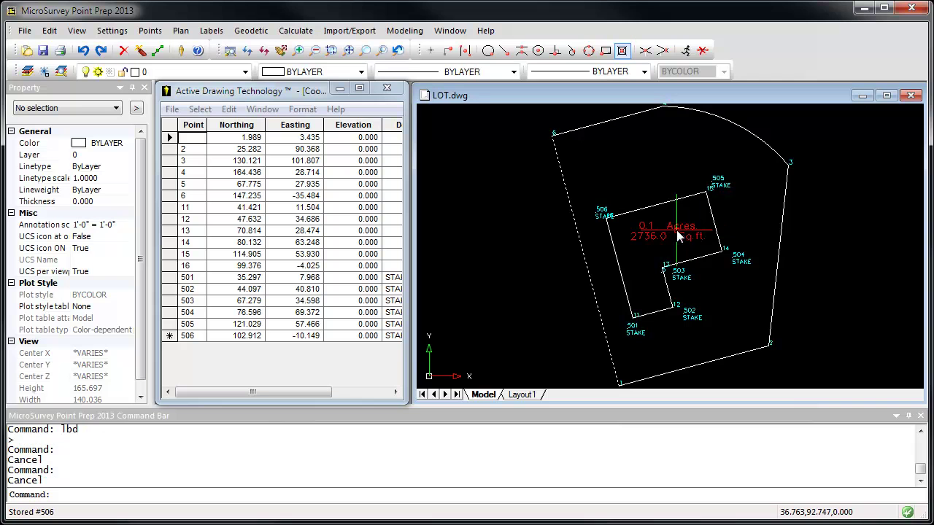
Erase the 0.1 Acres line so the pad label shows only 2736.0 Sq.ft.
text(e)
key(Return)
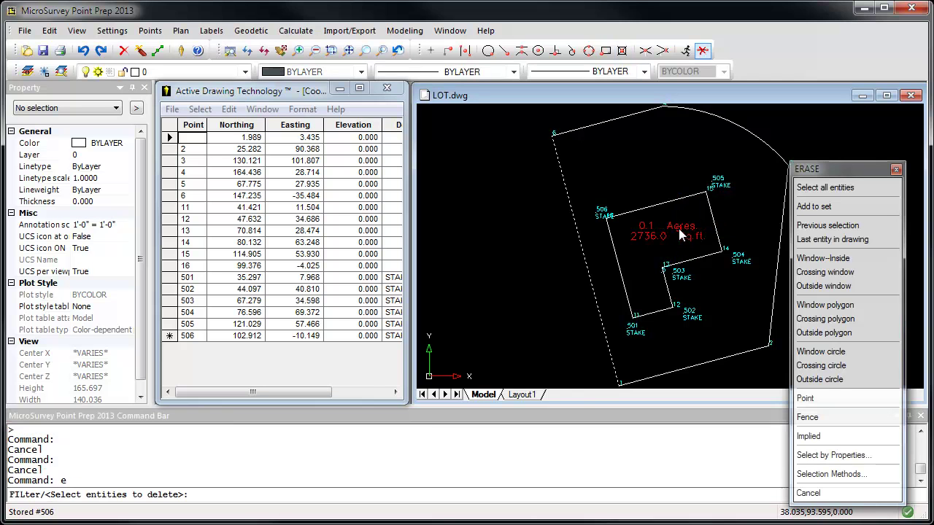
click(671, 231)
key(Return)
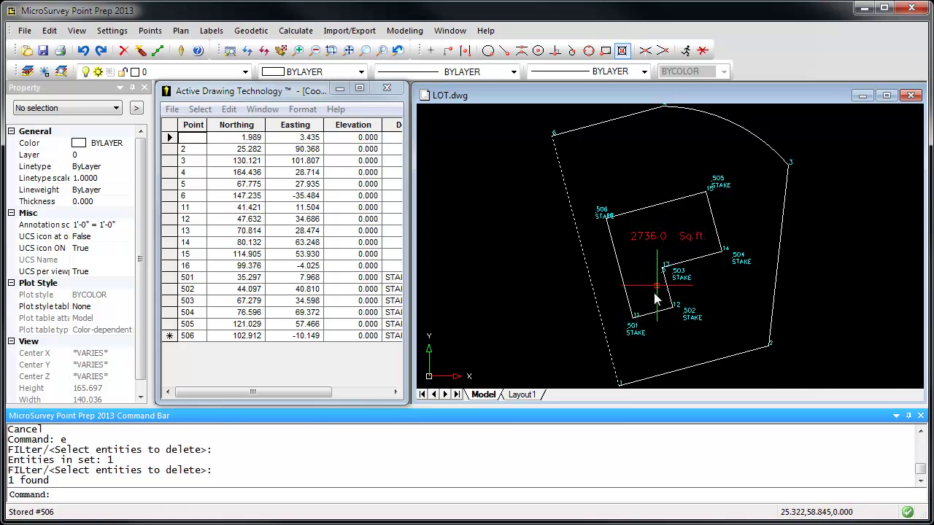
click(299, 32)
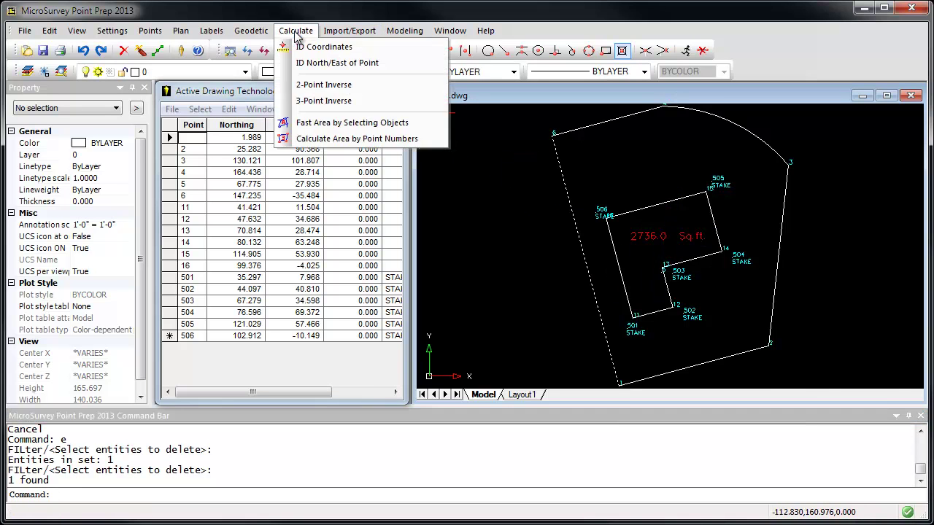
Start the area-by-point-numbers calculation and enter boundary points 1, 2, 3 and 5.
click(357, 138)
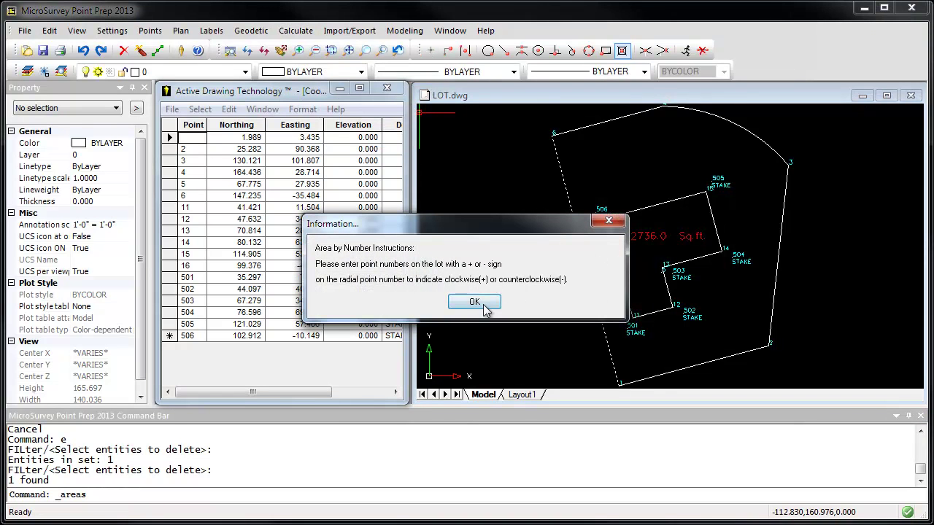
click(475, 303)
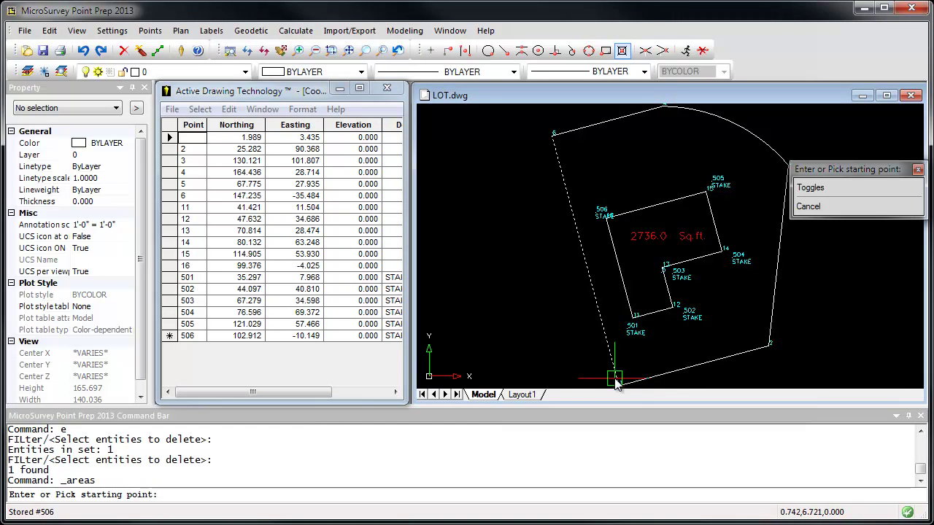
click(350, 489)
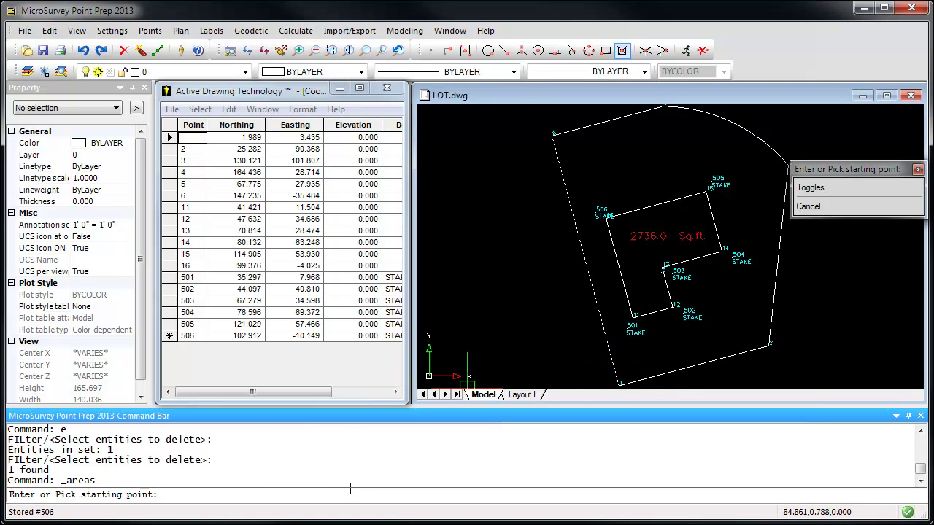
text(1)
key(Return)
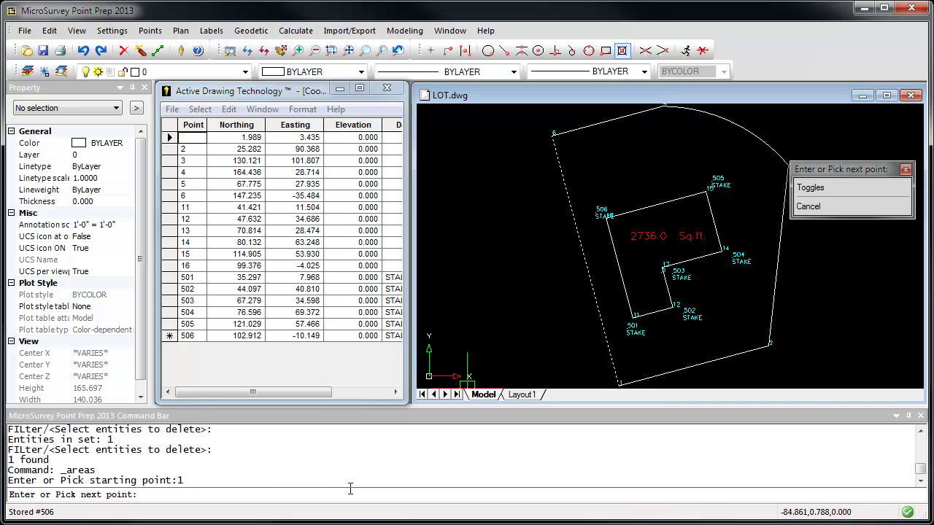
text(2)
key(Return)
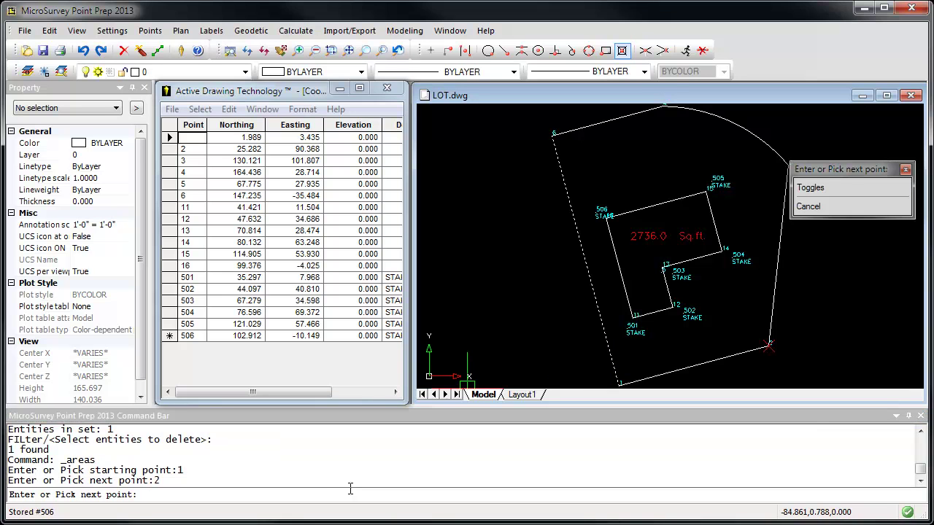
text(3)
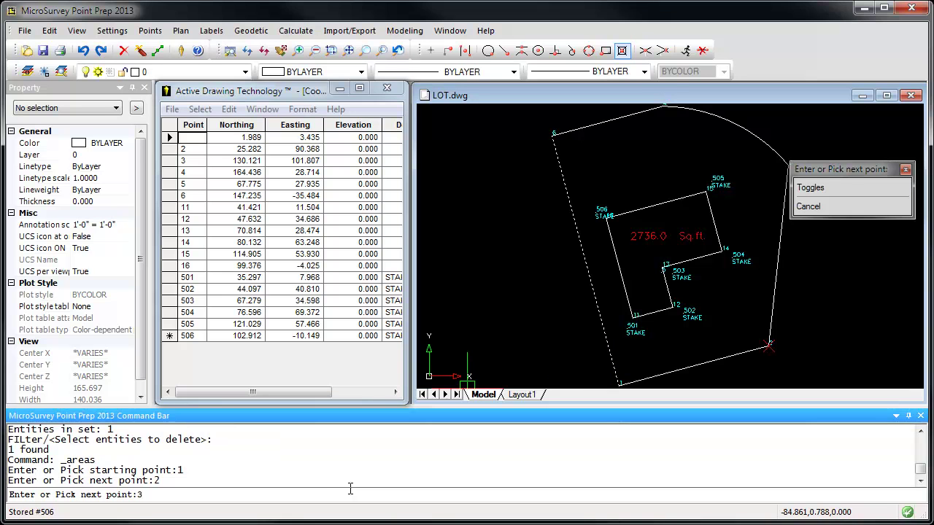
key(Return)
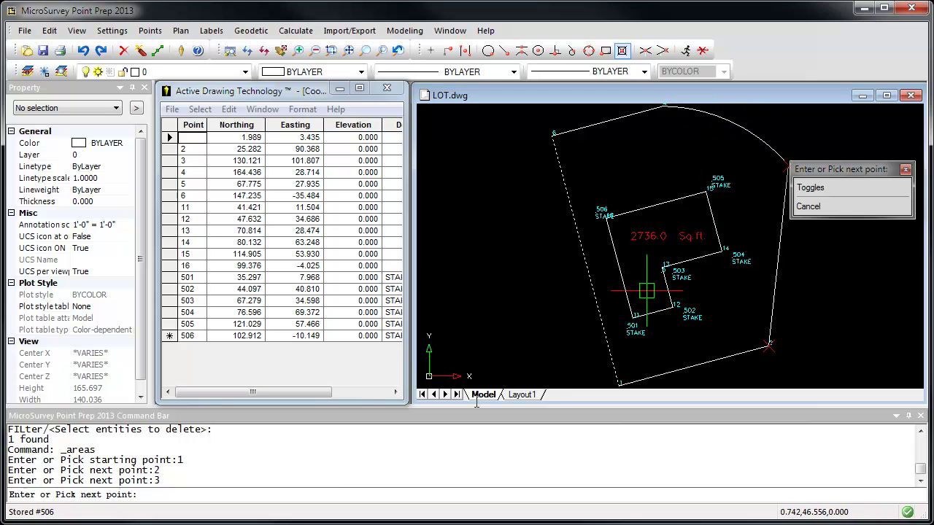
click(288, 496)
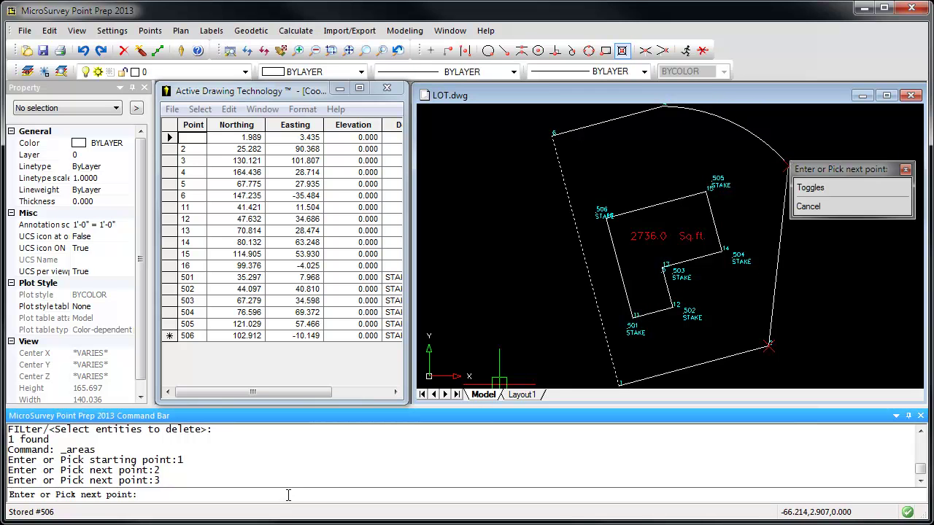
key(Return)
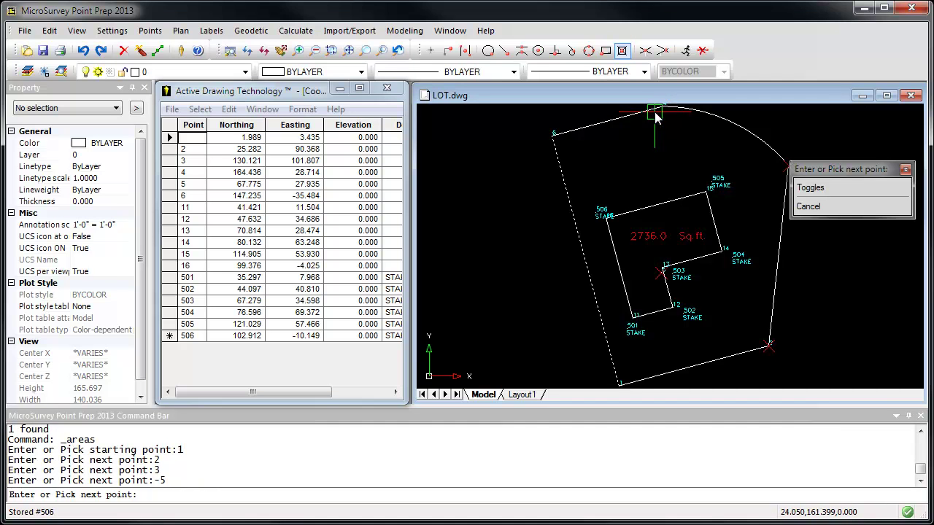
Continue the boundary through points 4 and 6, close at point 1, and confirm the direction.
mouse_move(657, 117)
middle_down()
mouse_move(667, 150)
mouse_move(660, 142)
middle_up()
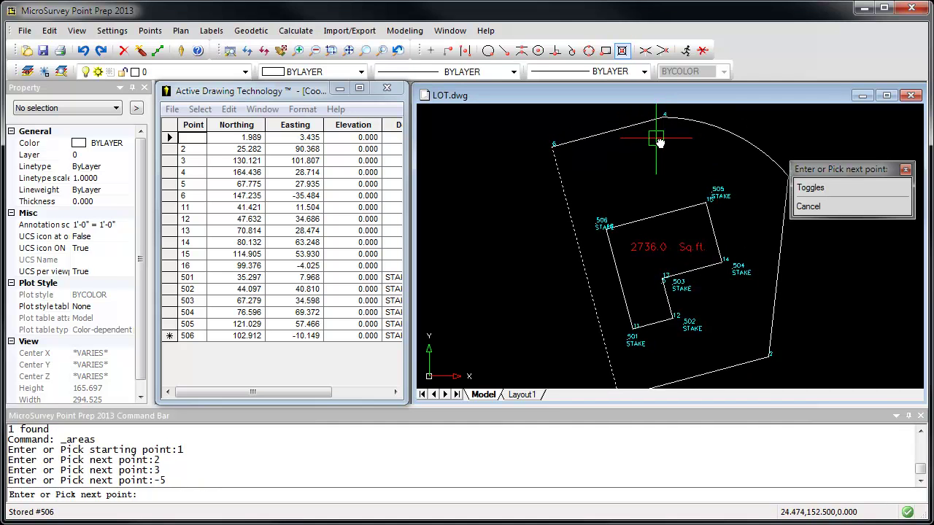
text(4)
key(Return)
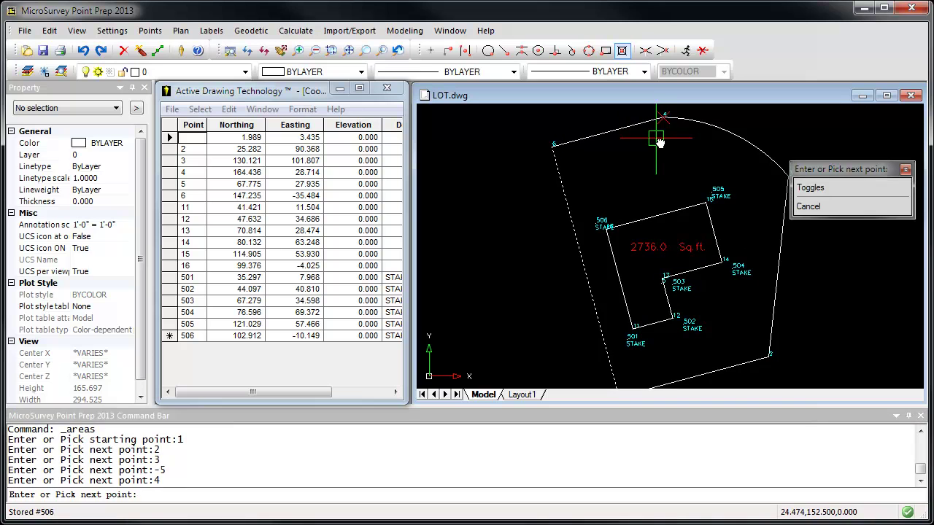
text(6)
key(Return)
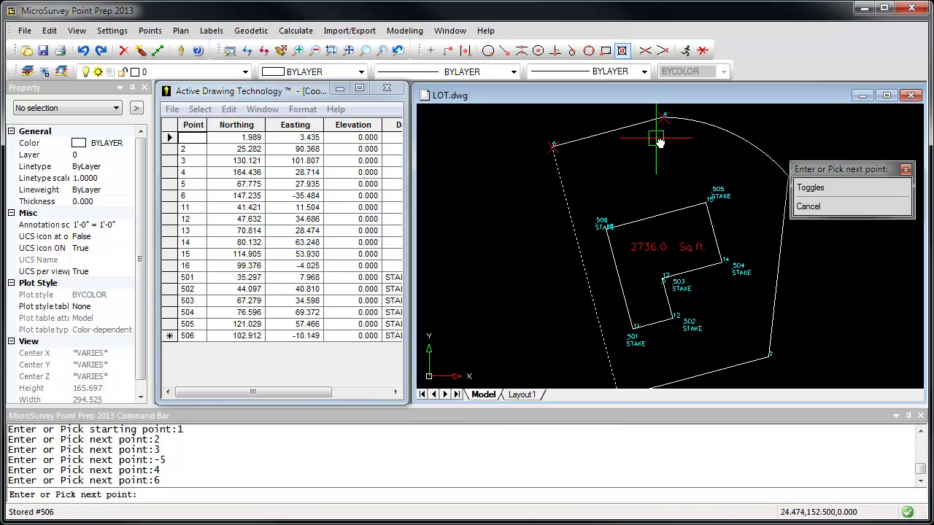
text(1)
key(Return)
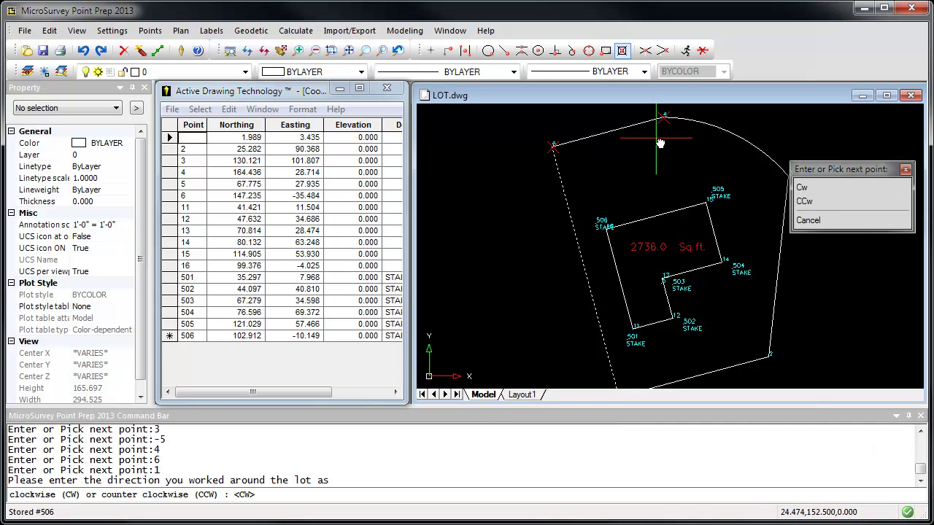
text(cw)
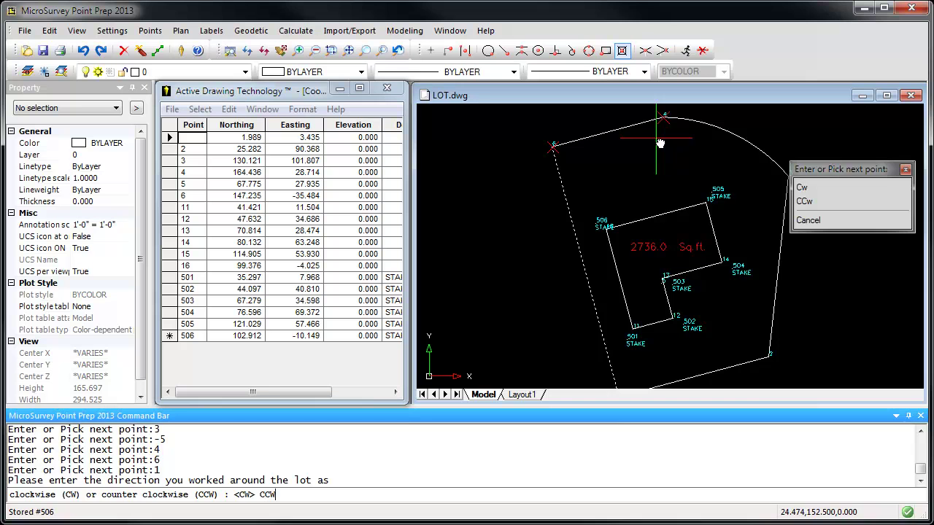
key(Return)
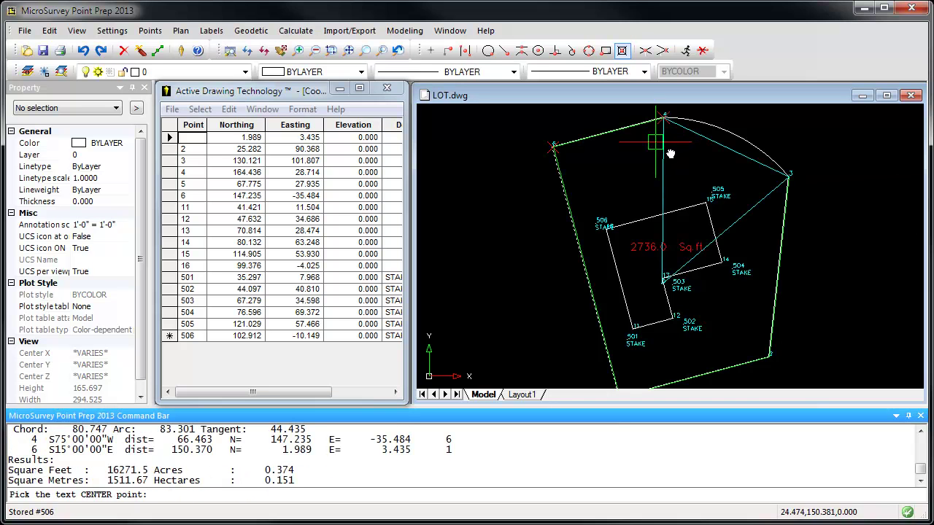
Place the 0.4 Acres / 16271.5 Sq.ft. label without a lot number and move it near the lot's top.
click(616, 161)
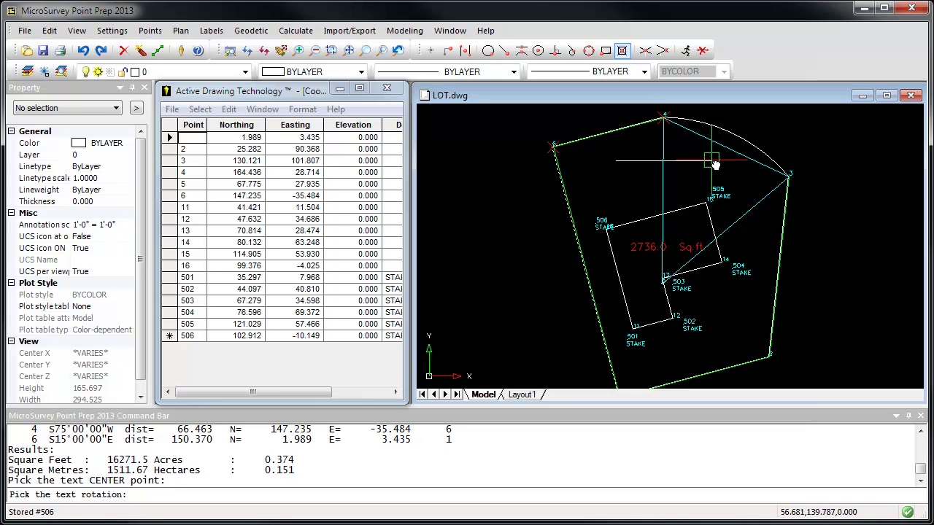
click(711, 165)
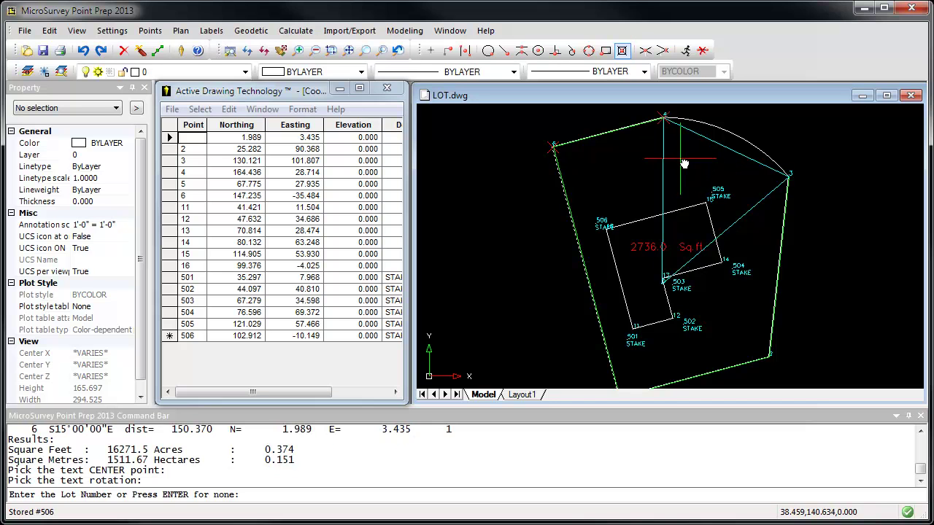
key(Return)
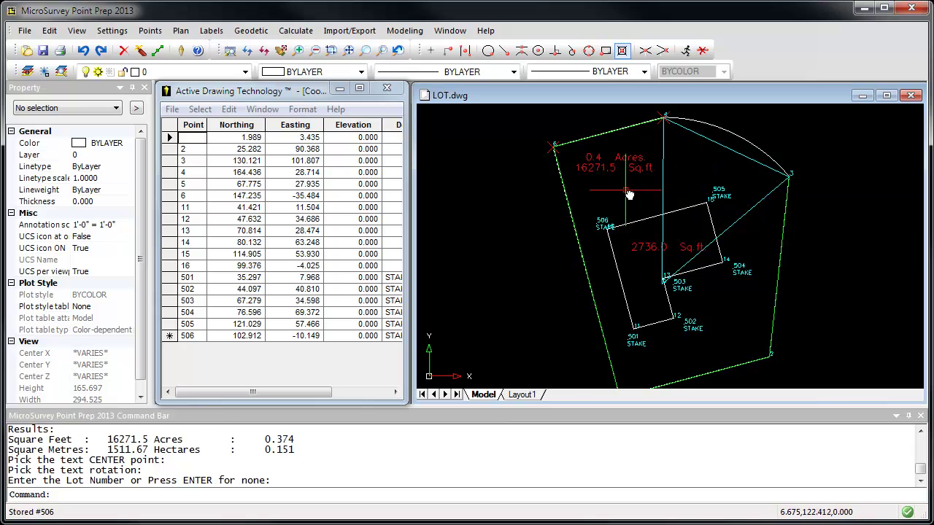
click(664, 187)
click(567, 137)
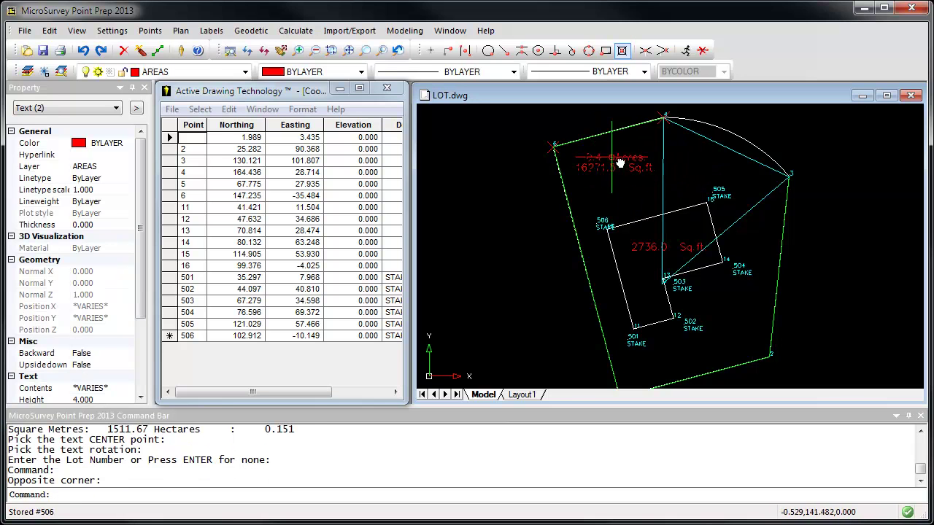
click(576, 170)
click(660, 165)
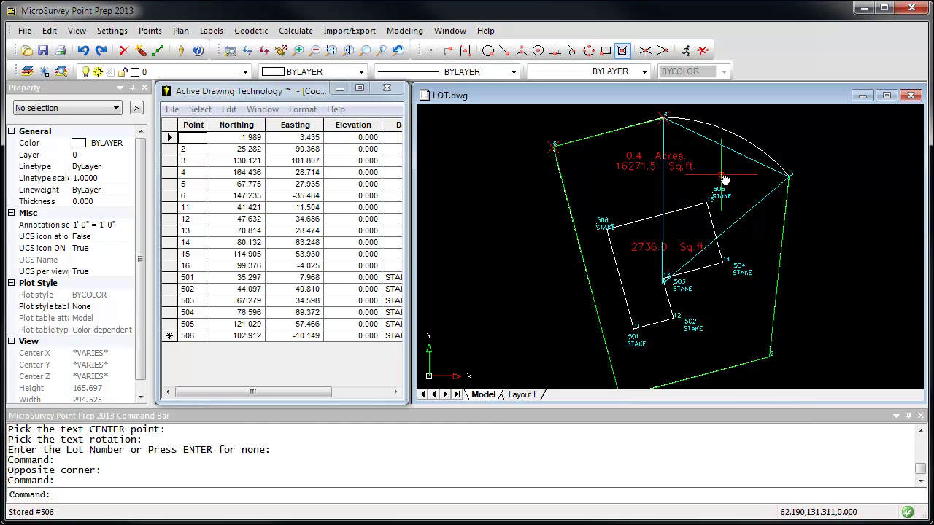
scroll(757, 215, down, 2)
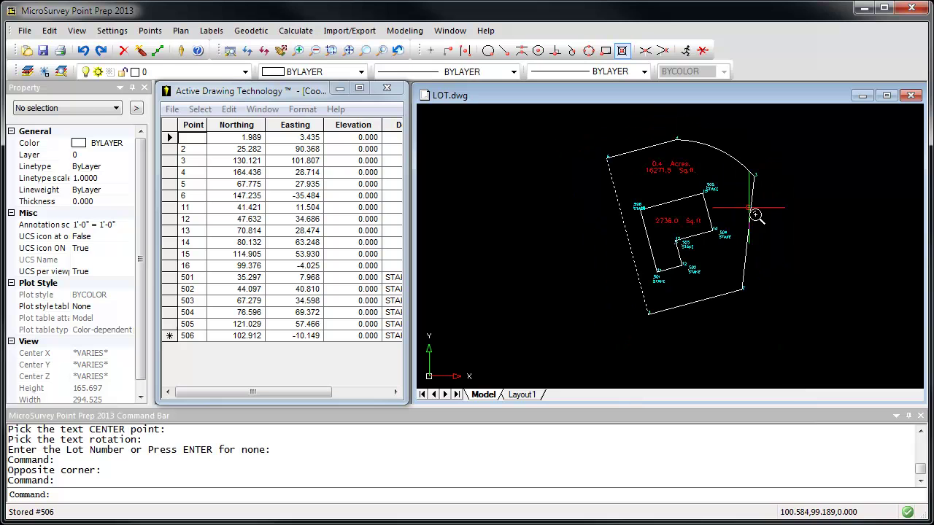
middle_click(801, 239)
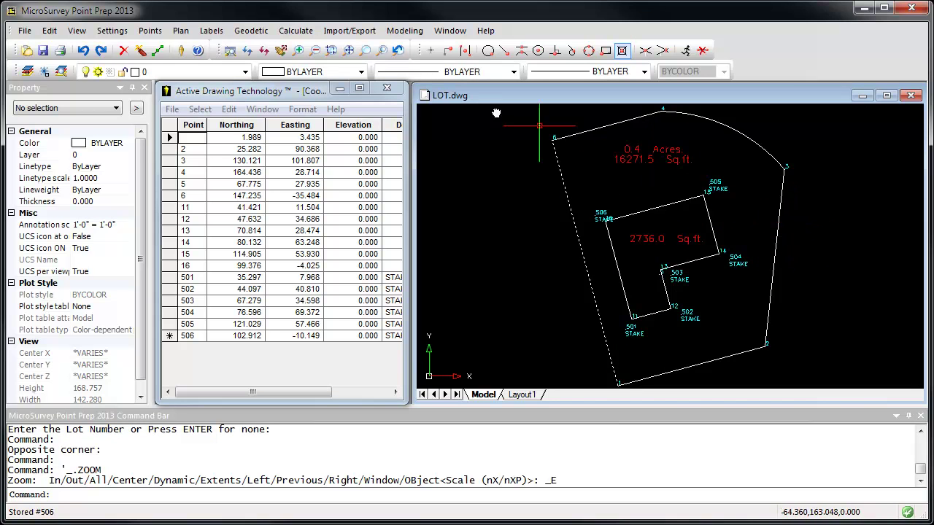
Label the bottom street frontage line with its 90.00 distance using Auto Distance.
click(213, 31)
mouse_move(260, 70)
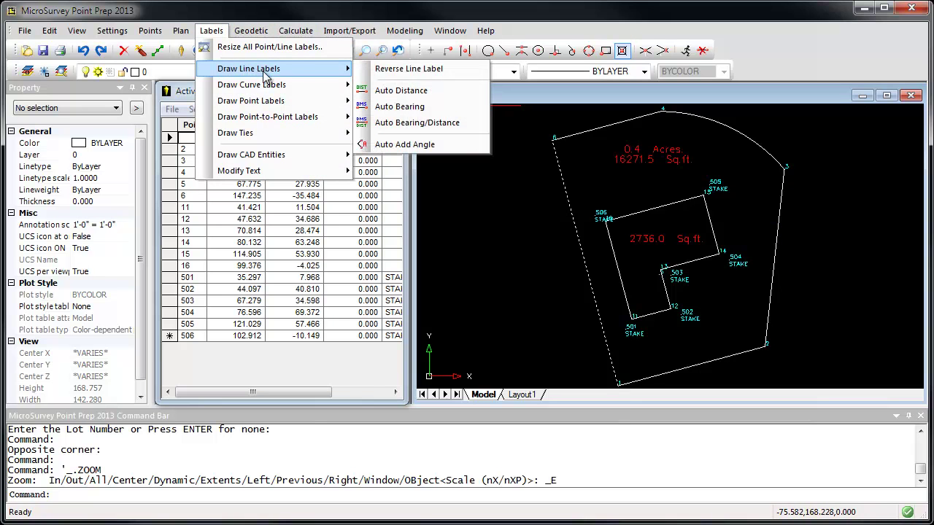
click(426, 95)
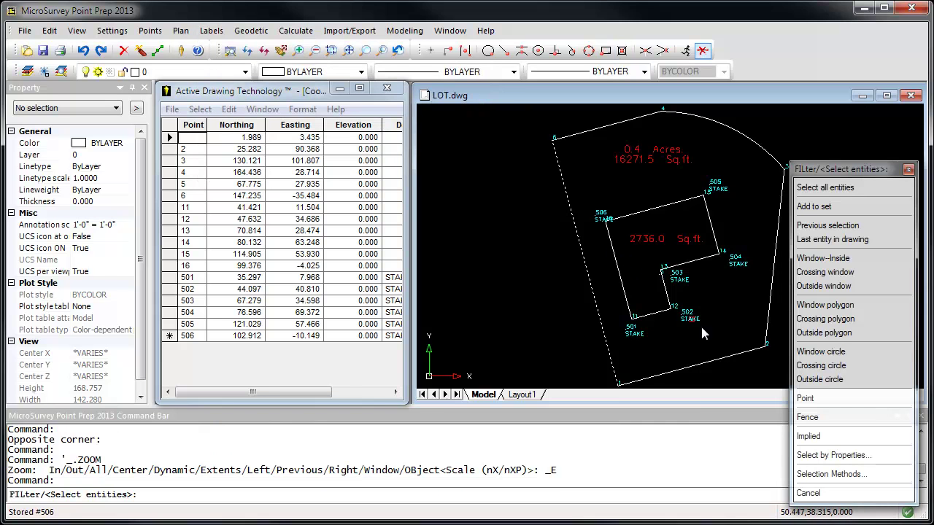
click(715, 361)
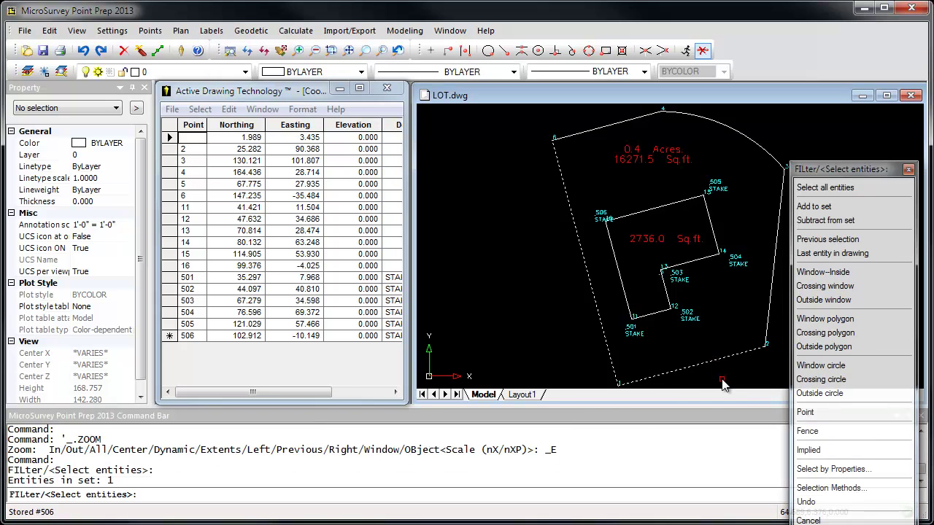
key(Return)
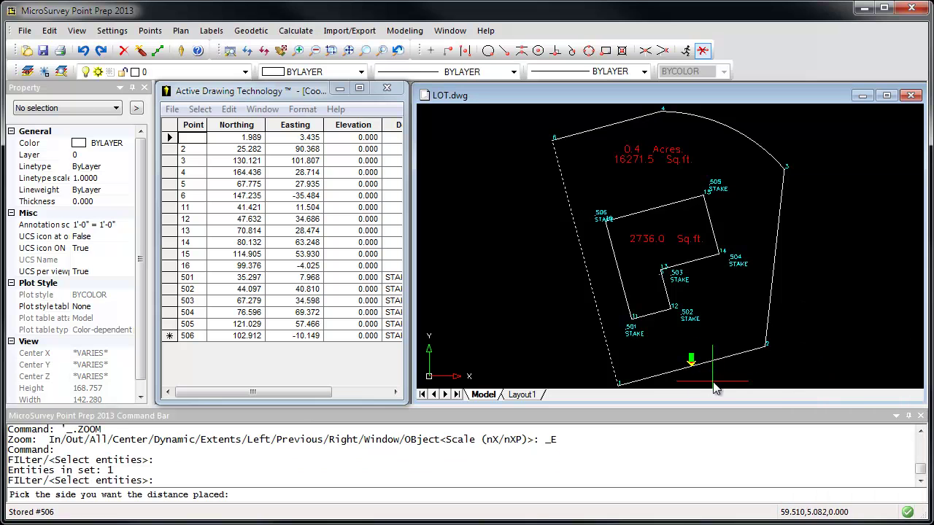
click(716, 387)
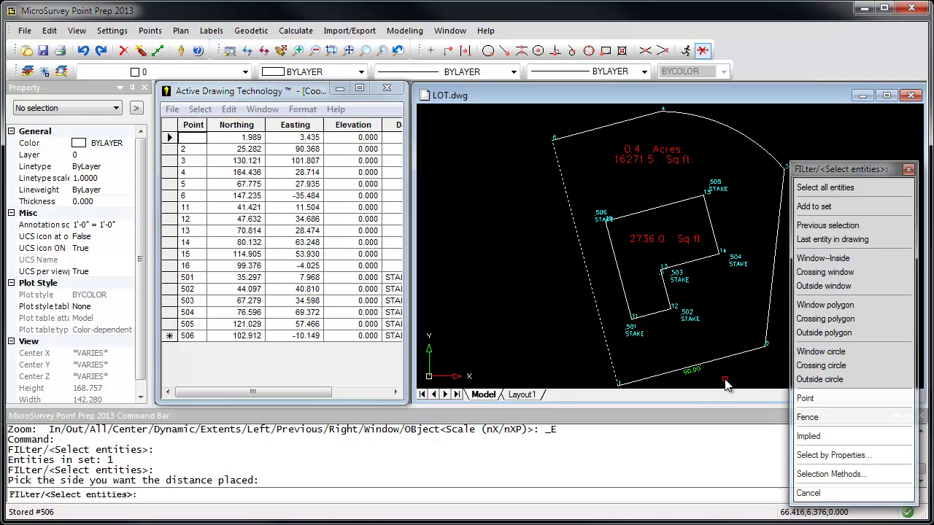
key(Escape)
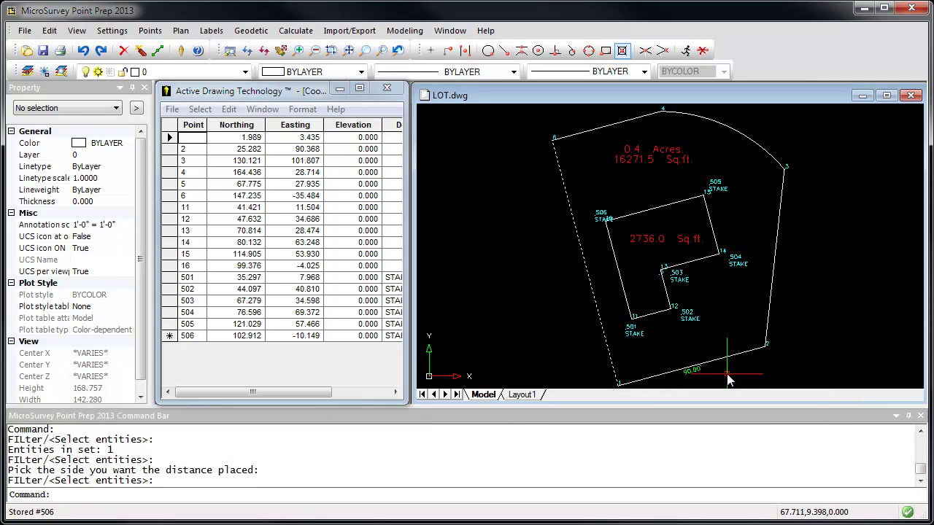
Add an 18.00' house tie from corner 11 to the left lot line.
click(212, 32)
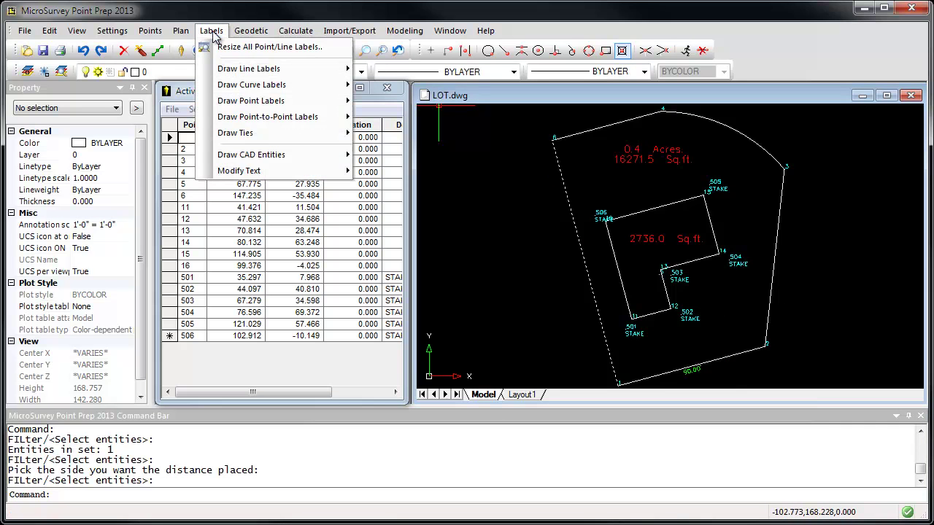
mouse_move(325, 136)
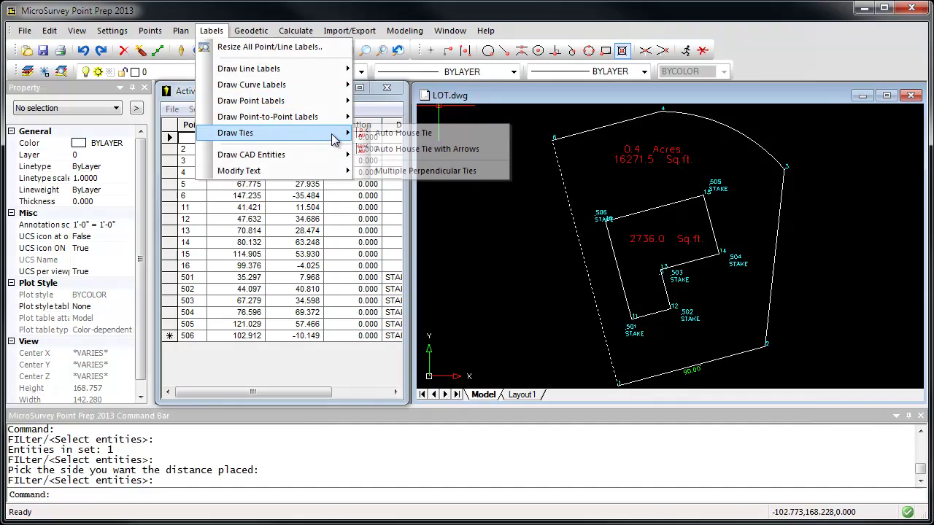
click(431, 136)
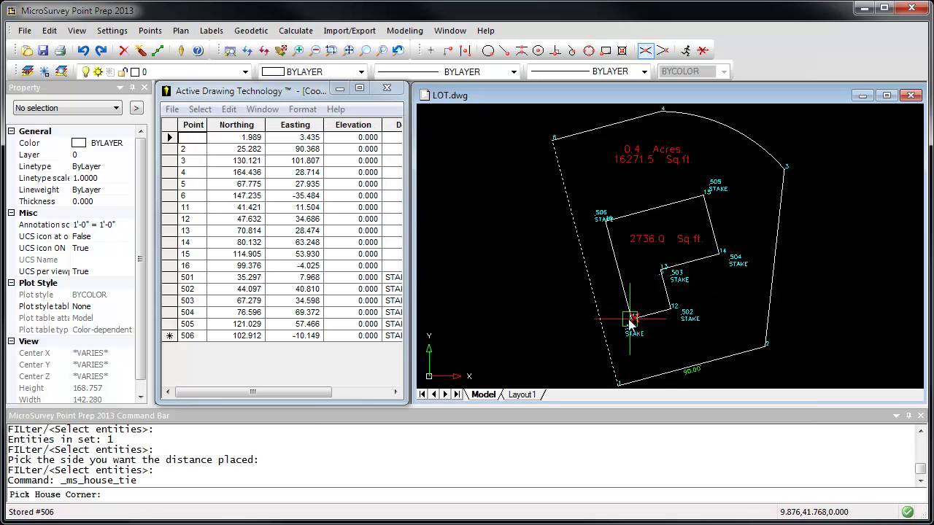
scroll(630, 318, up, 5)
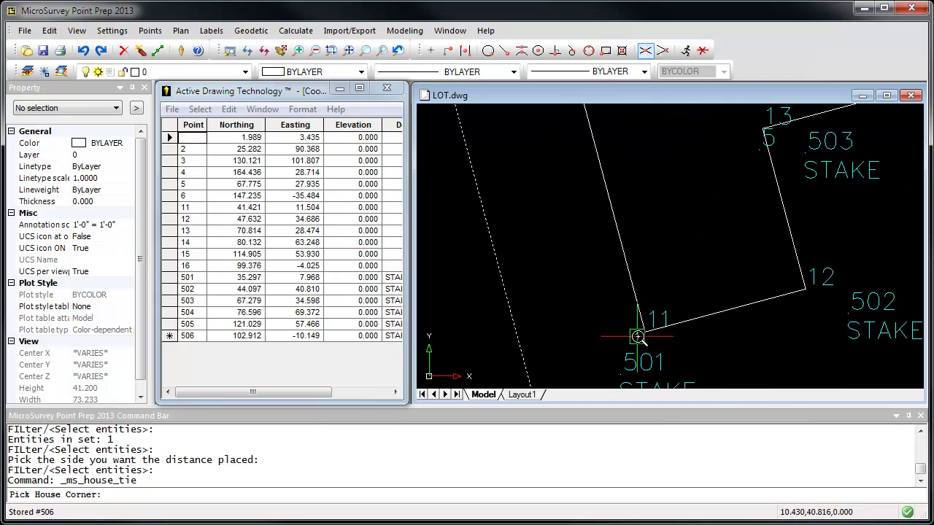
click(645, 335)
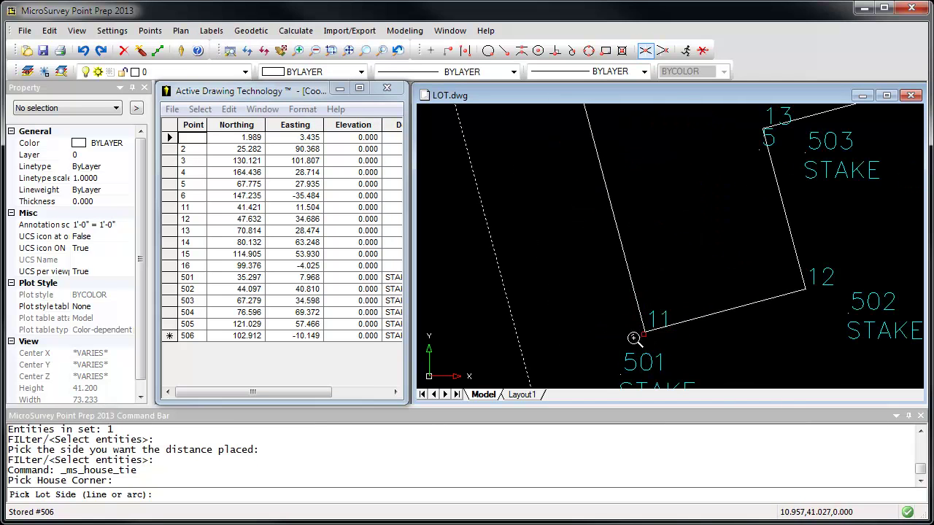
click(518, 338)
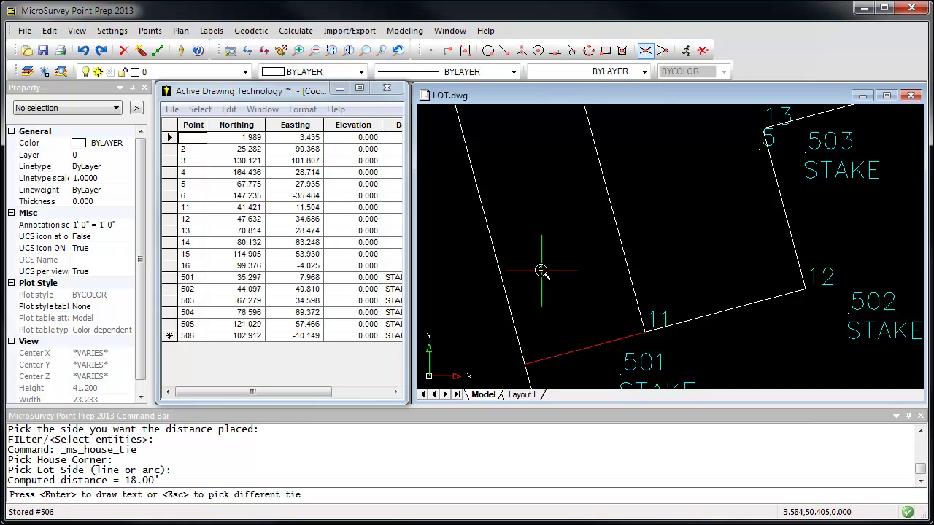
key(Return)
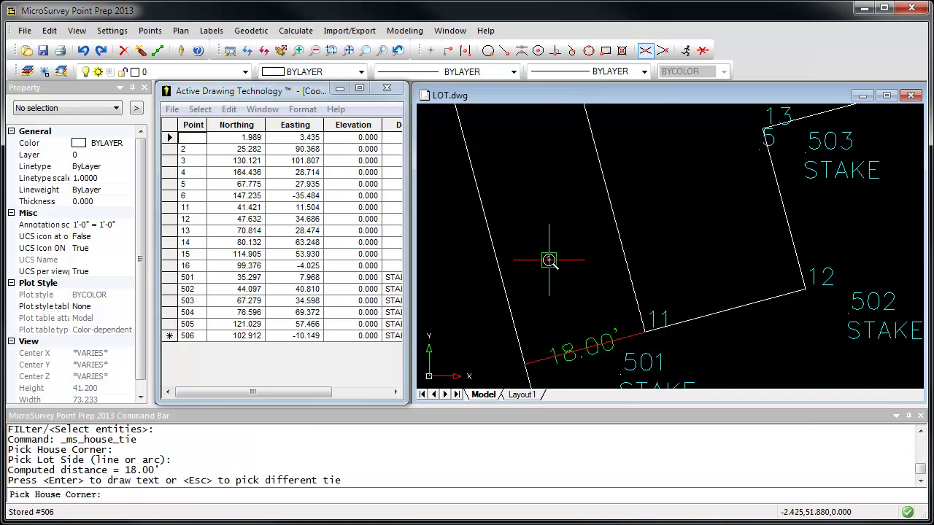
click(546, 252)
scroll(562, 210, down, 5)
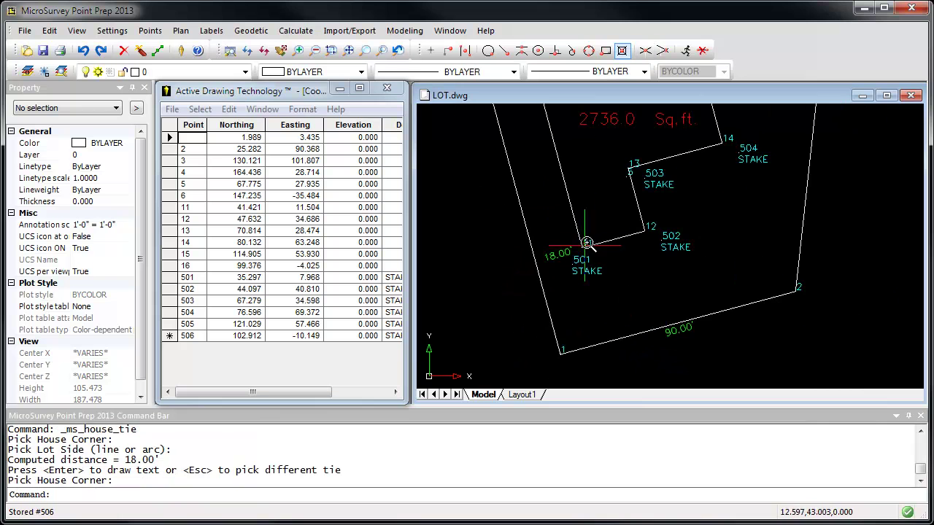
scroll(583, 343, down, 2)
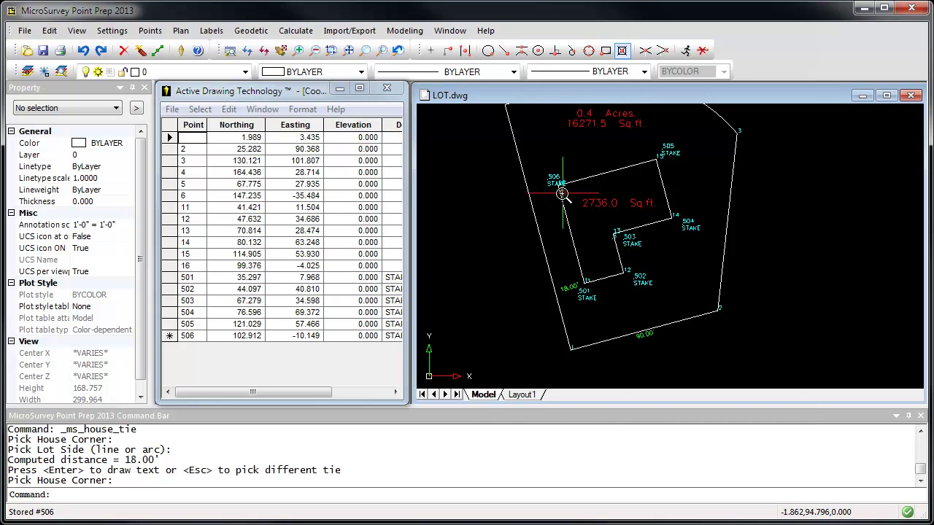
scroll(562, 194, up, 4)
Add a second 18.00' house tie from corner 506 to the left lot line.
key(Return)
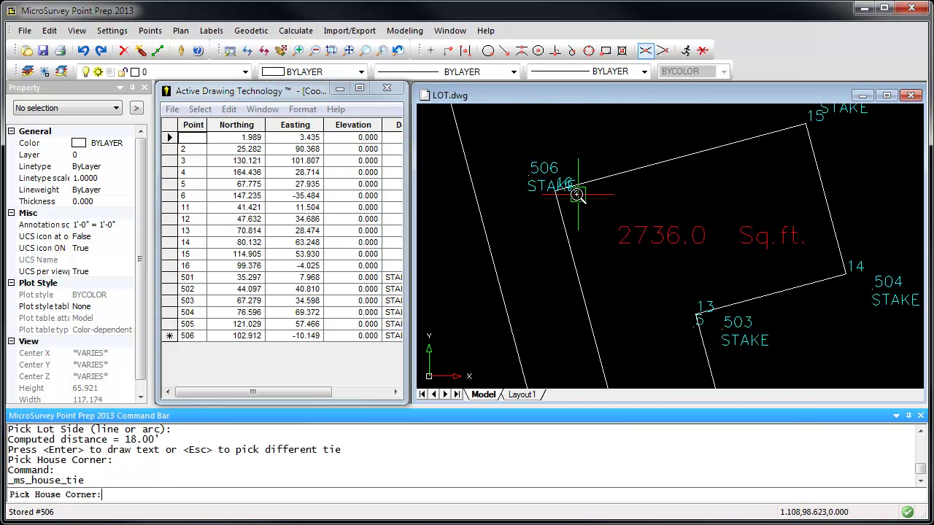
click(560, 190)
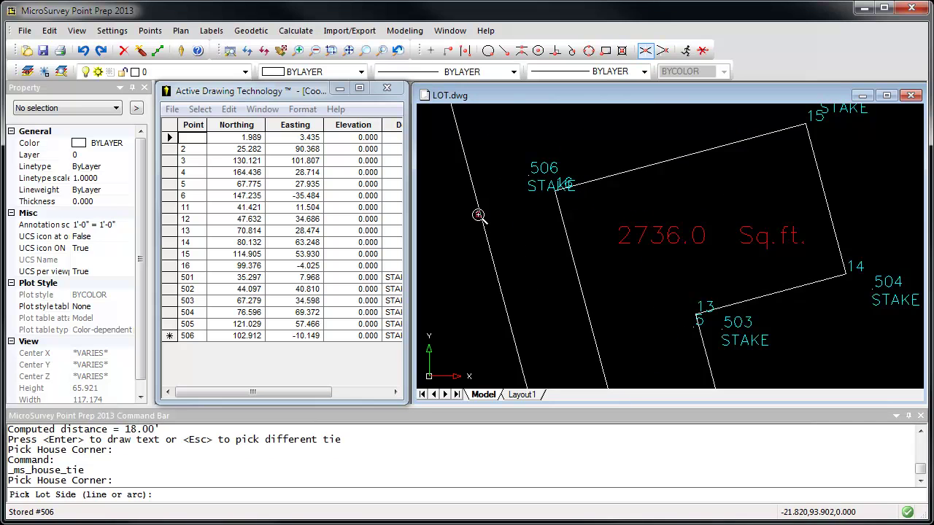
click(480, 216)
key(Return)
key(Return)
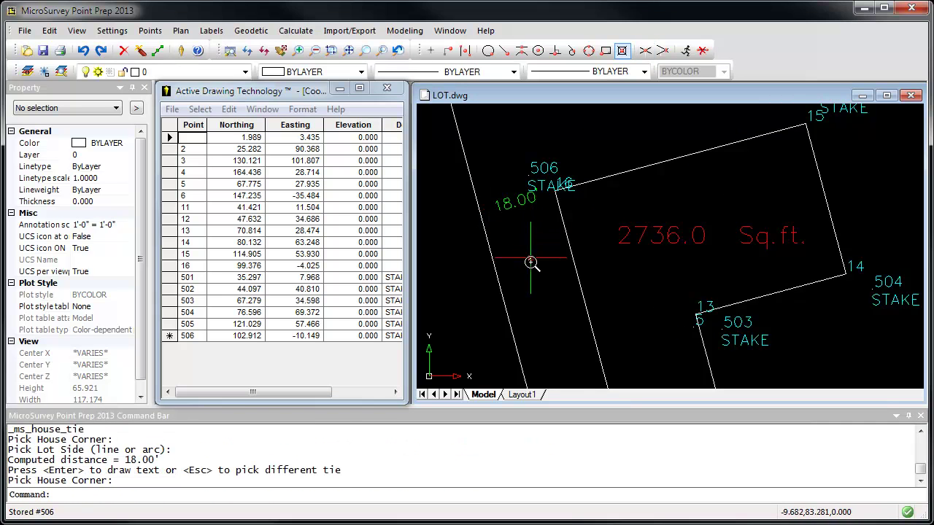
scroll(495, 223, down, 2)
scroll(495, 222, down, 3)
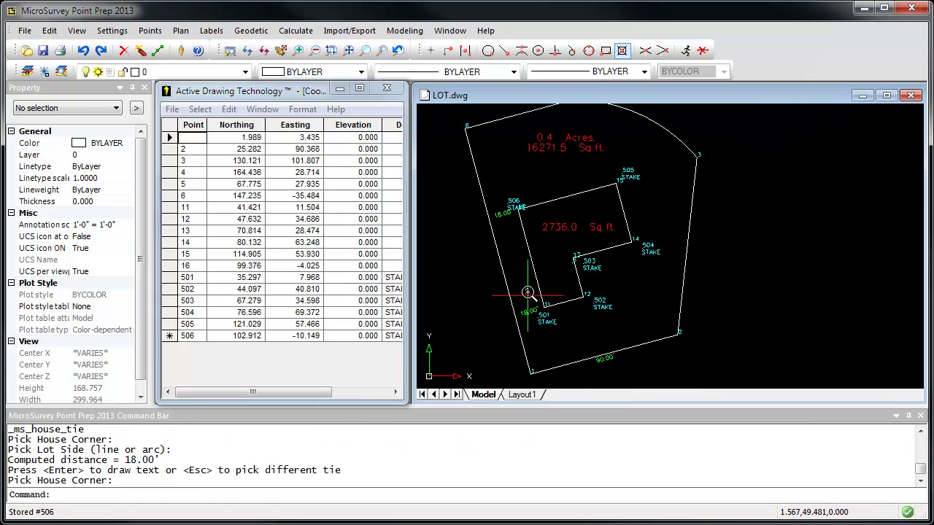
Draw an arrowed 36.00' house tie from corner 11 to the front lot line.
click(211, 32)
mouse_move(307, 138)
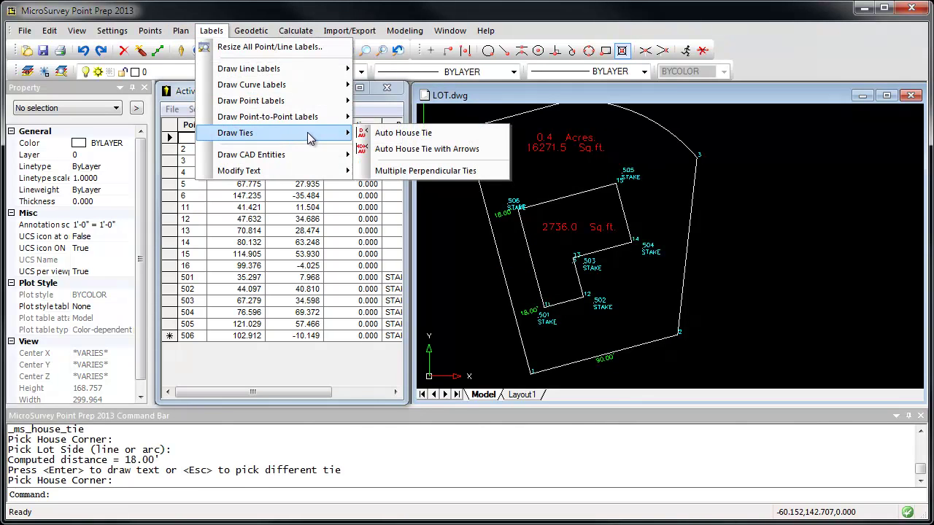
click(436, 151)
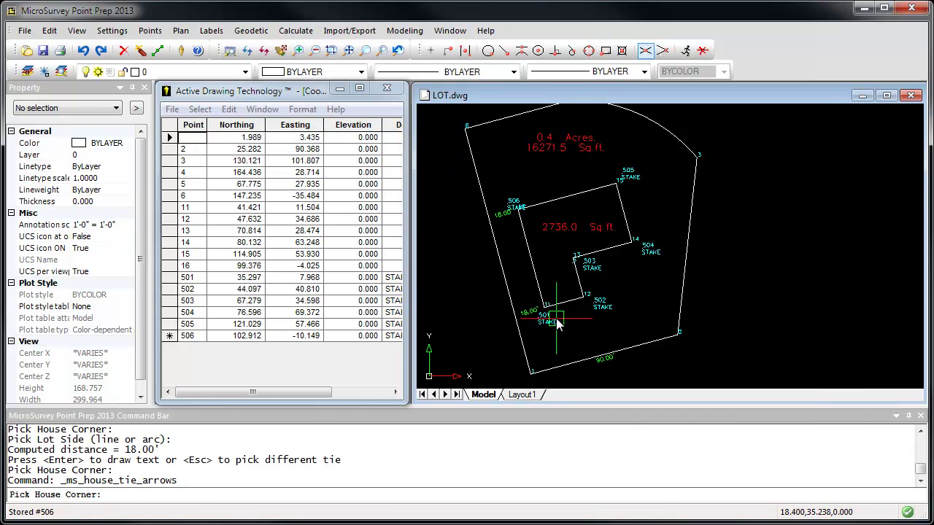
scroll(547, 315, up, 3)
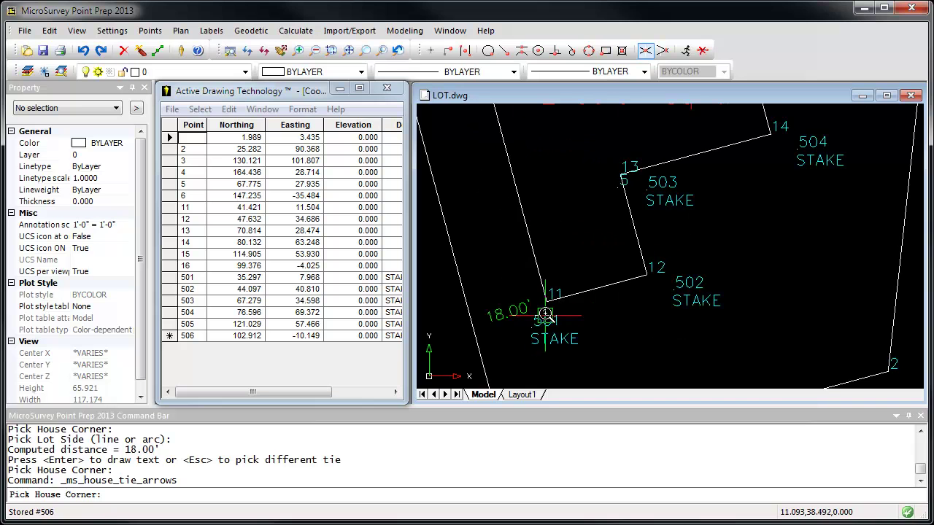
click(542, 305)
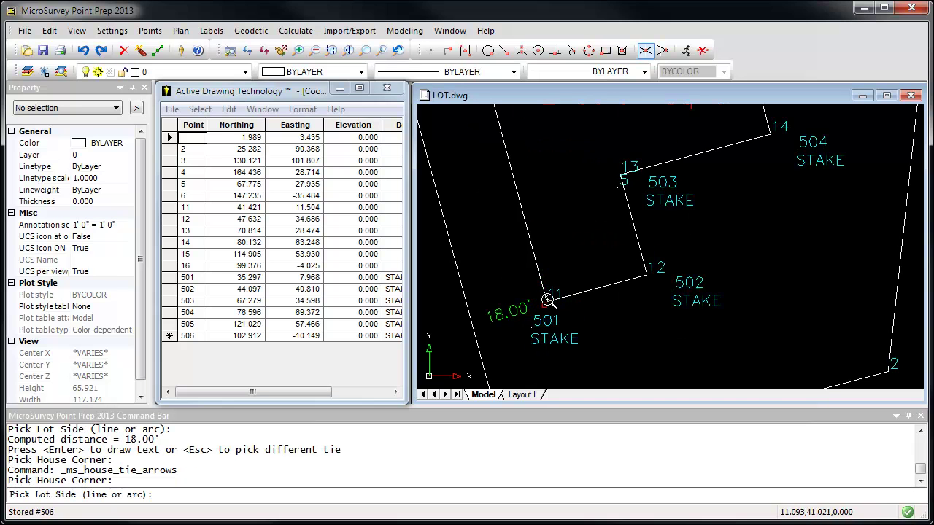
scroll(555, 260, down, 5)
click(563, 302)
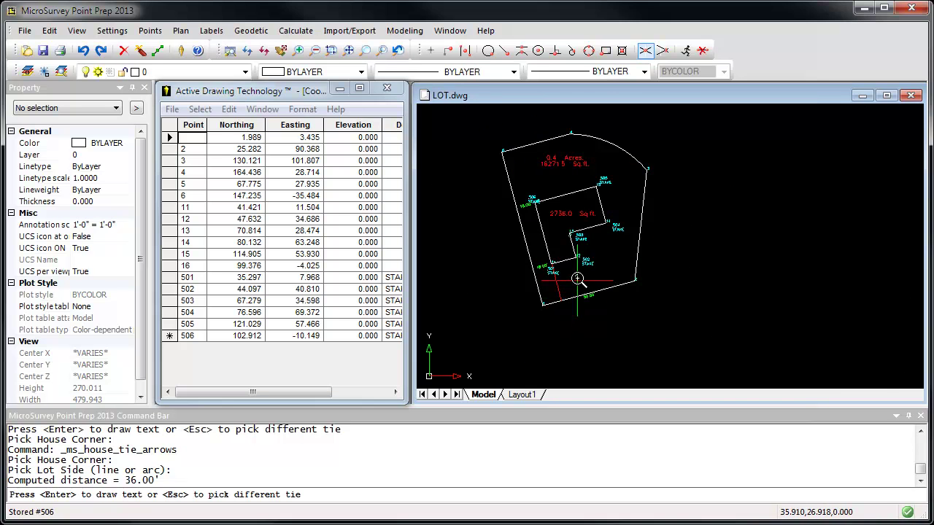
key(Return)
key(Return)
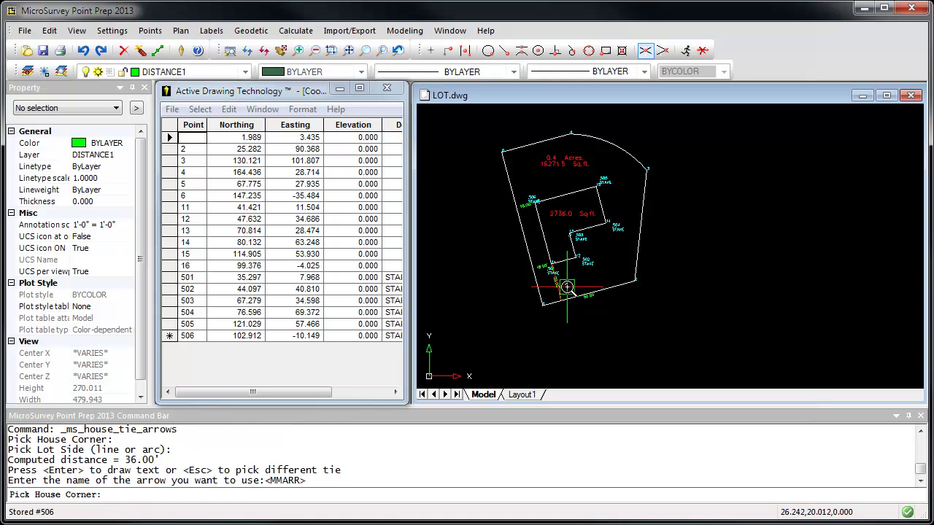
Add arrowed ties from corner 12 (36.00') to the front line and corner 14 (32.91') to the right line.
scroll(575, 262, up, 5)
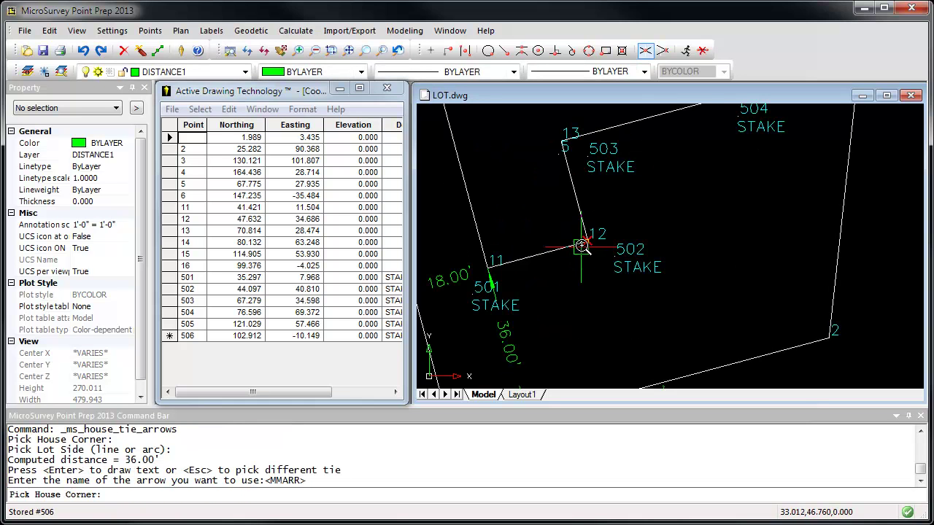
click(588, 241)
click(671, 382)
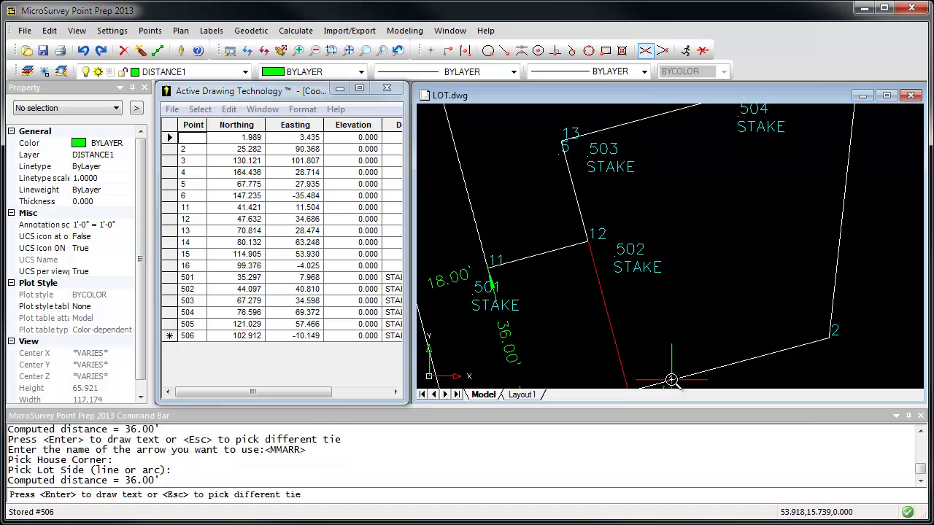
key(Return)
key(Return)
scroll(616, 299, down, 2)
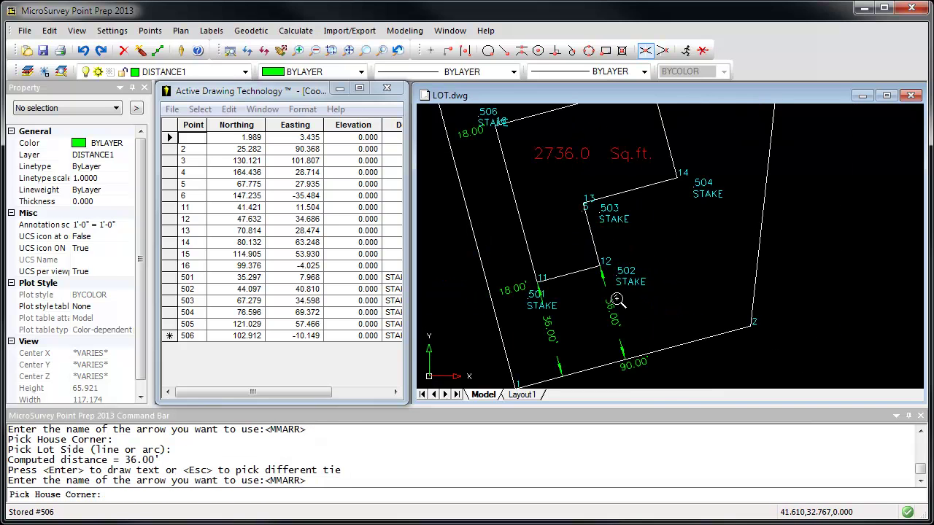
click(676, 178)
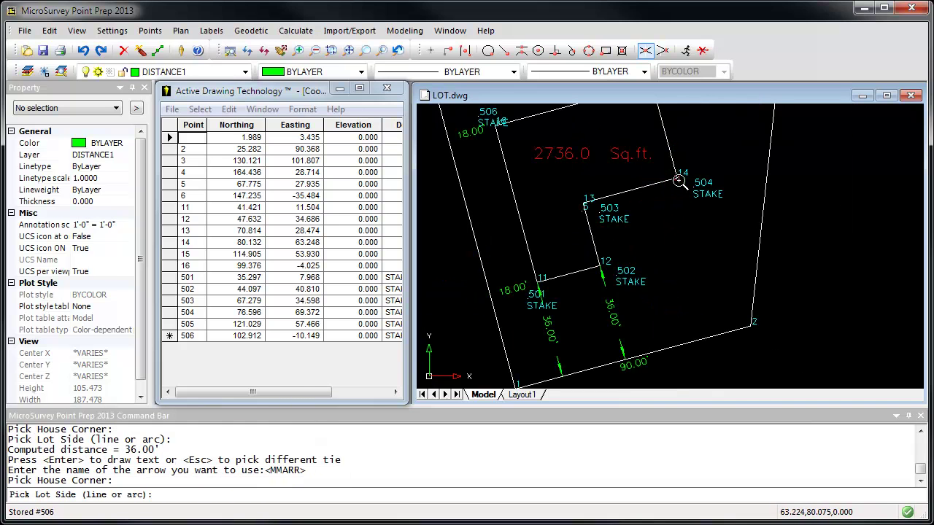
click(766, 197)
key(Return)
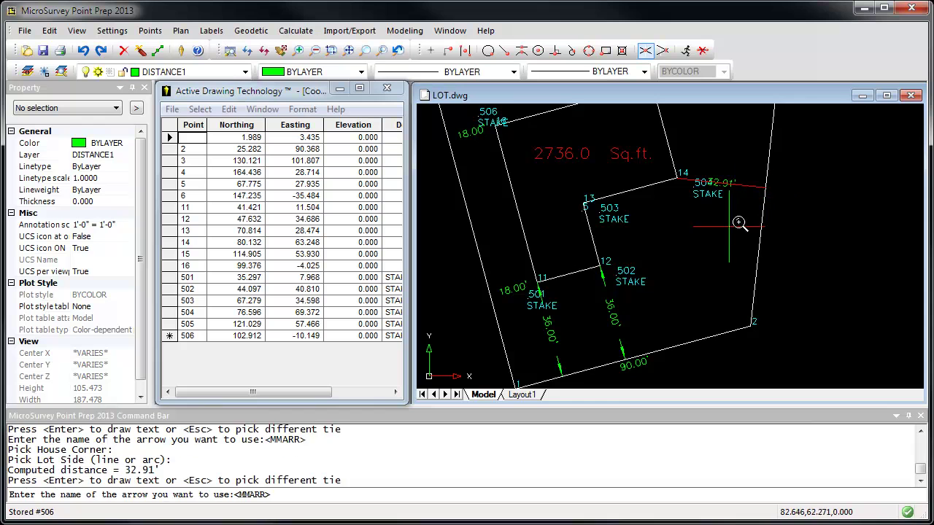
key(Return)
Add arrowed ties from corner 15 (42.84') to the curved boundary and corner 506 (54.37') to the upper-left line.
scroll(700, 254, down, 2)
scroll(669, 158, up, 5)
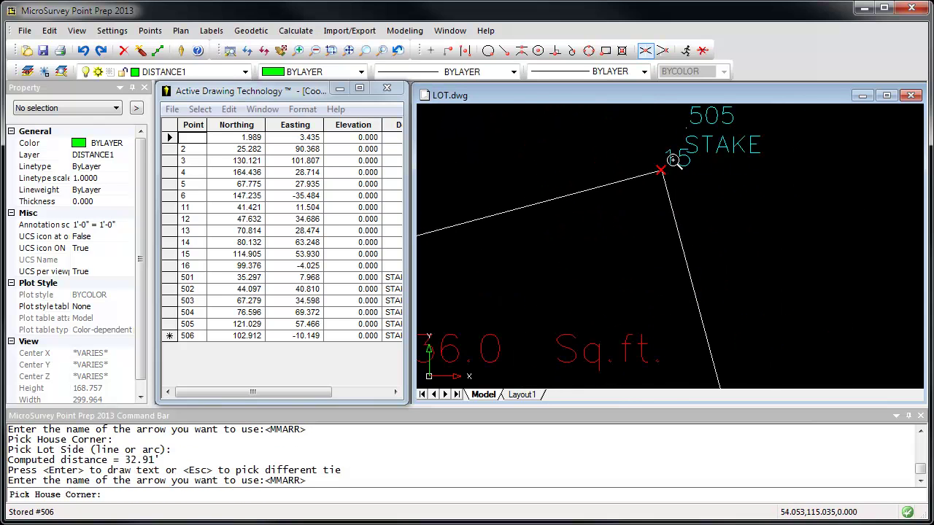
click(665, 172)
scroll(683, 164, down, 3)
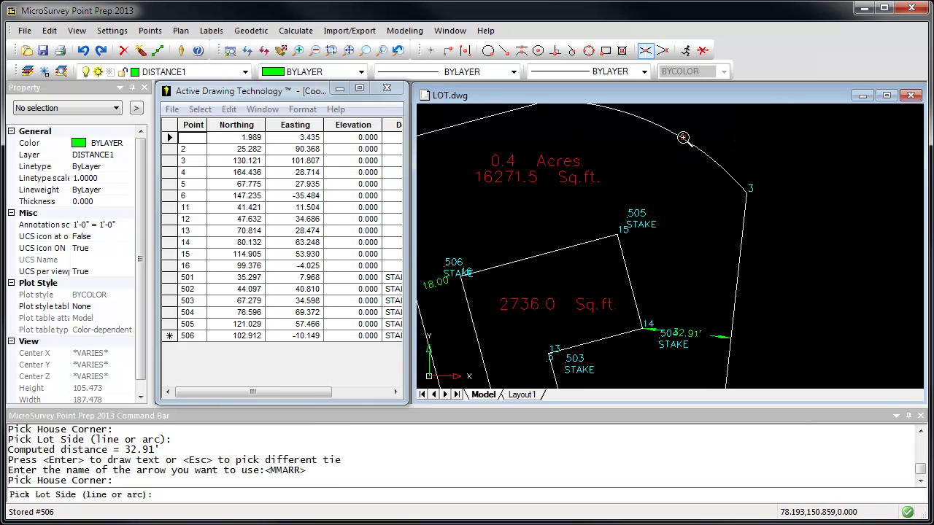
click(683, 137)
key(Return)
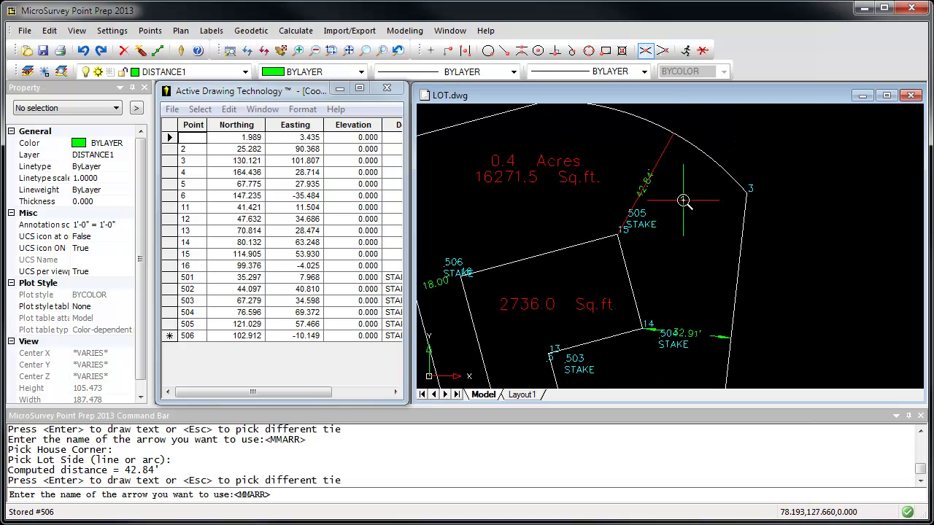
key(Return)
scroll(679, 219, down, 2)
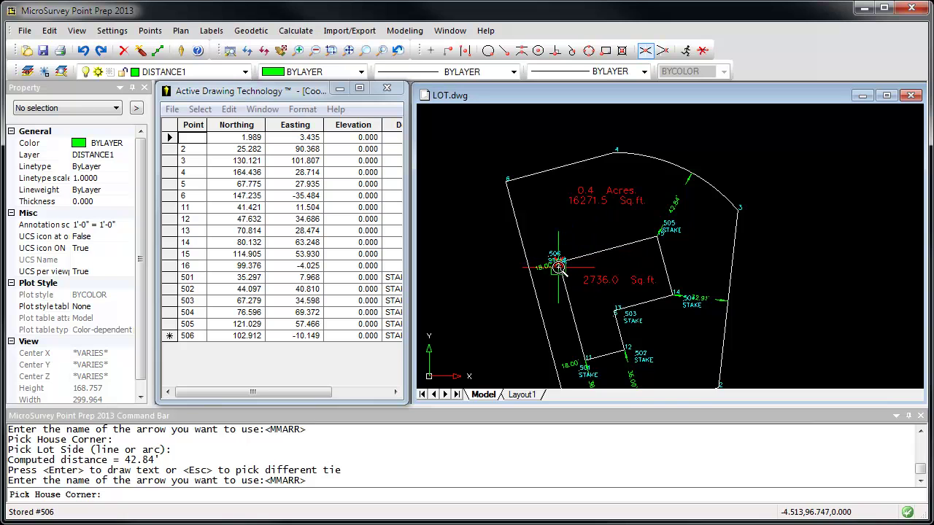
click(558, 268)
click(536, 176)
key(Return)
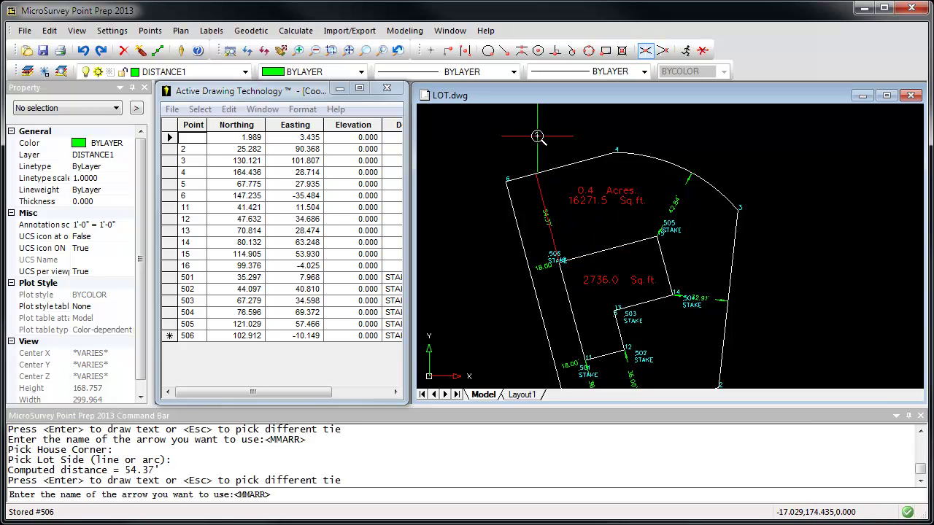
key(Return)
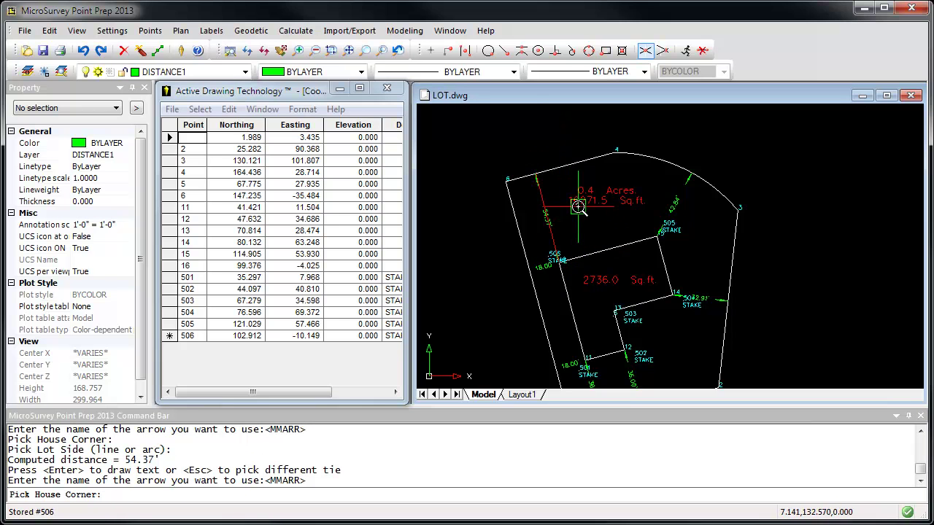
key(Escape)
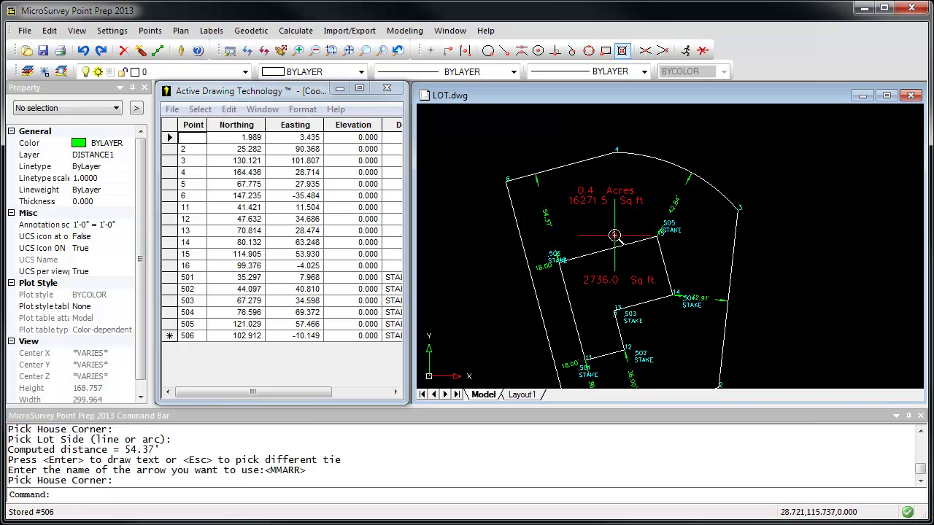
mouse_move(610, 269)
middle_down()
mouse_move(588, 202)
mouse_move(591, 218)
middle_up()
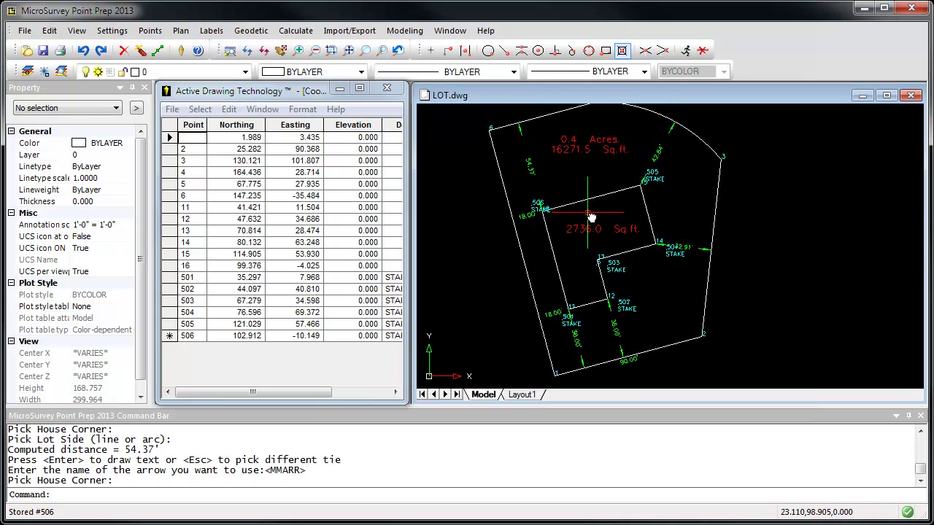